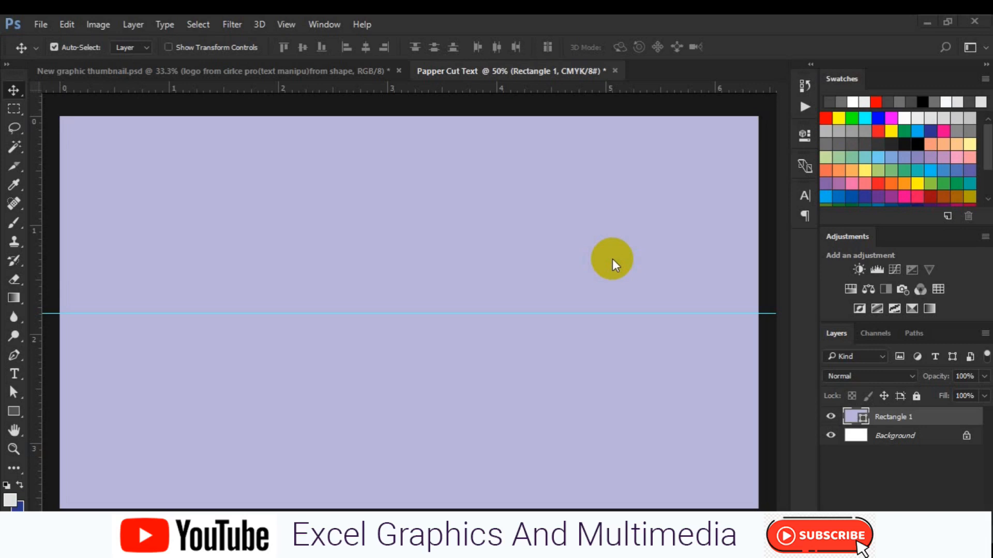
Hide the guides and set up the Type tool with the Roboto font, Black style, at 72 pt.
key("ctrl+semicolon")
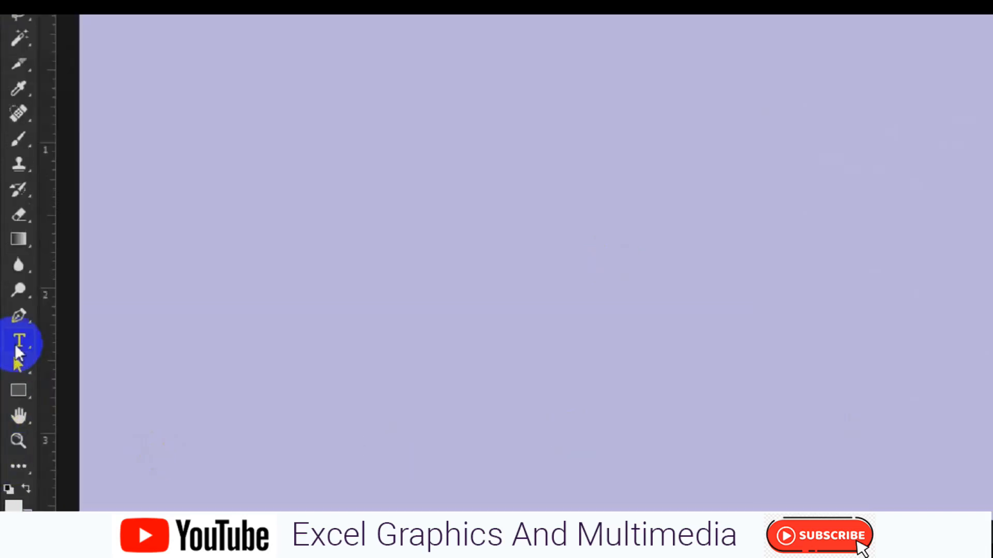
left_click(16, 346)
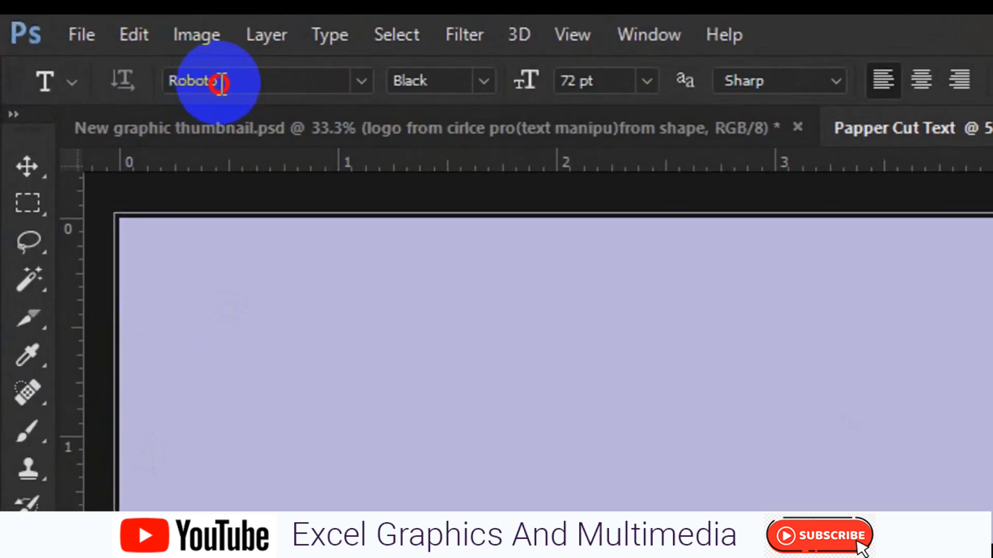
left_click_drag(110, 48, 89, 49)
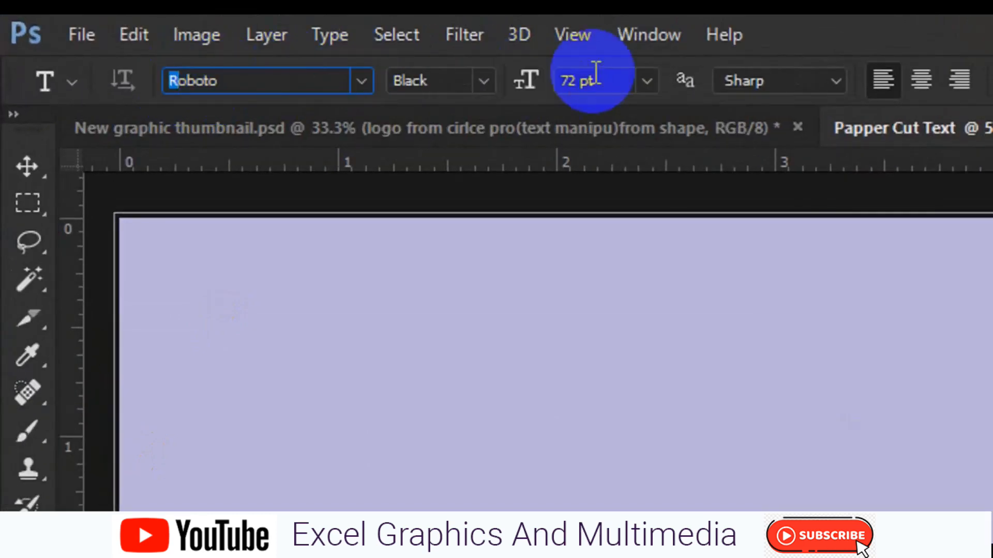
left_click_drag(610, 82, 563, 88)
left_click_drag(458, 85, 406, 86)
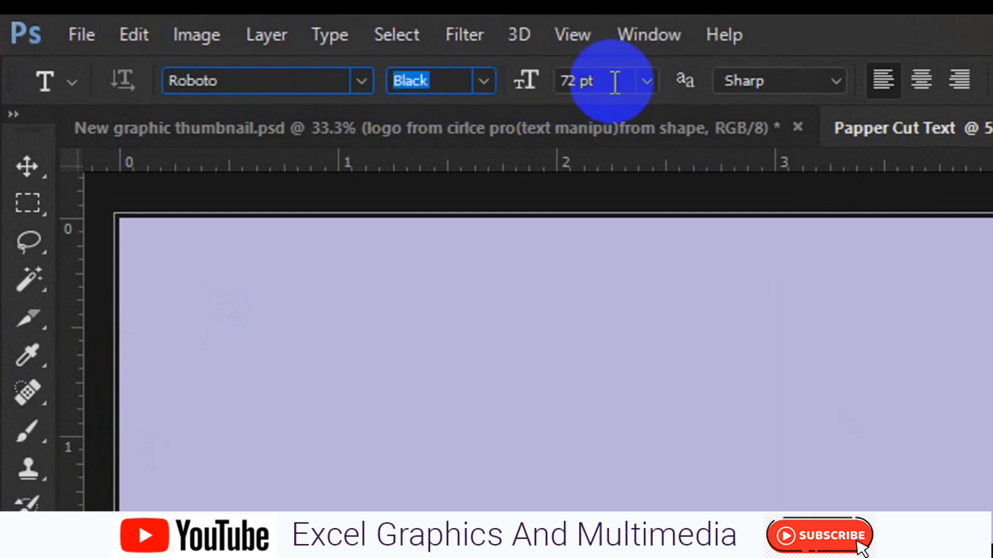
left_click_drag(614, 82, 525, 82)
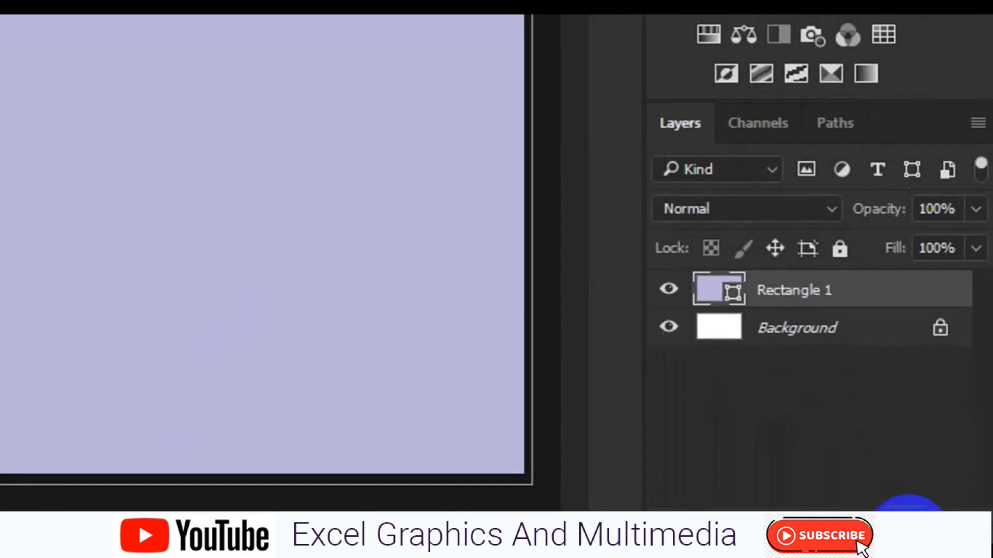
Add a new layer and place the text "PAPPER" on the canvas.
left_click(950, 537)
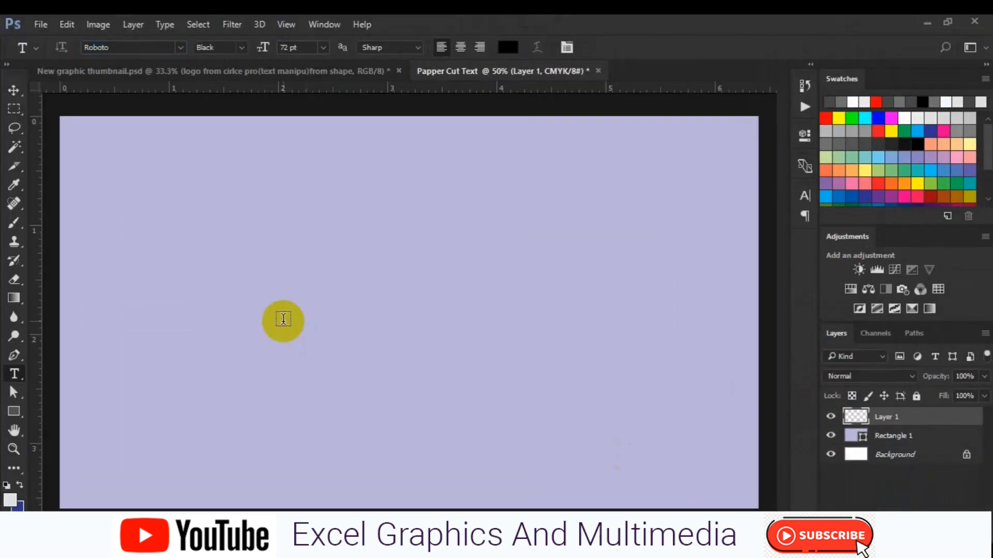
left_click(283, 319)
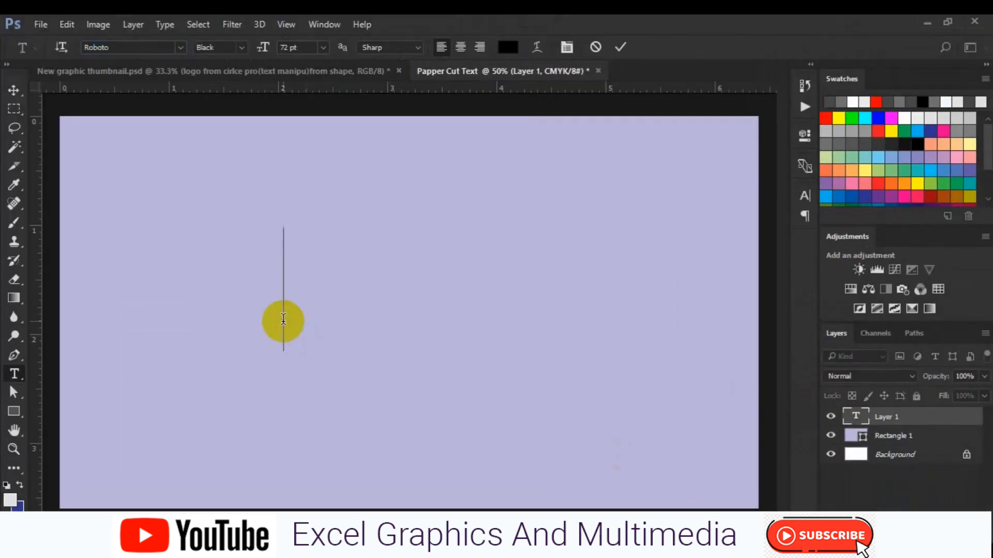
type("PAP")
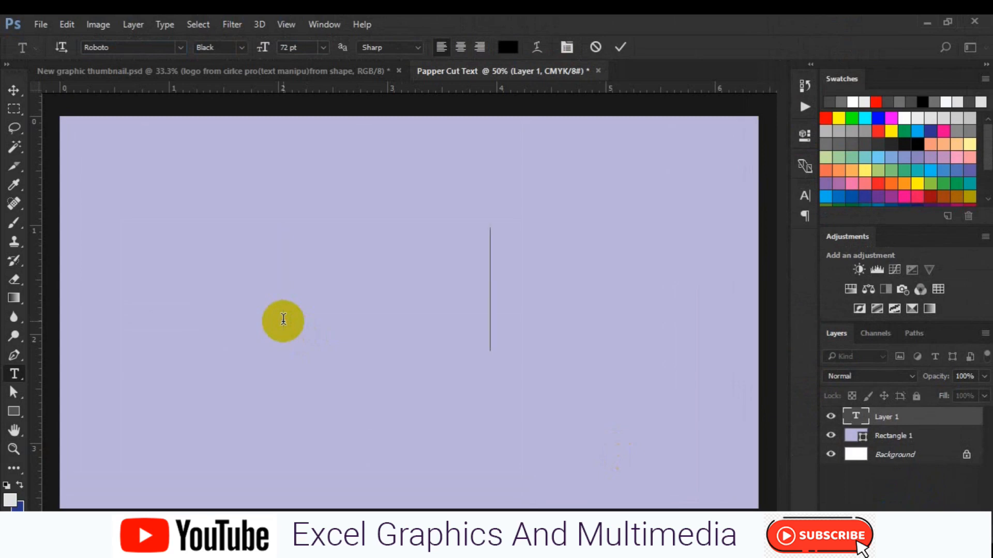
type("PER")
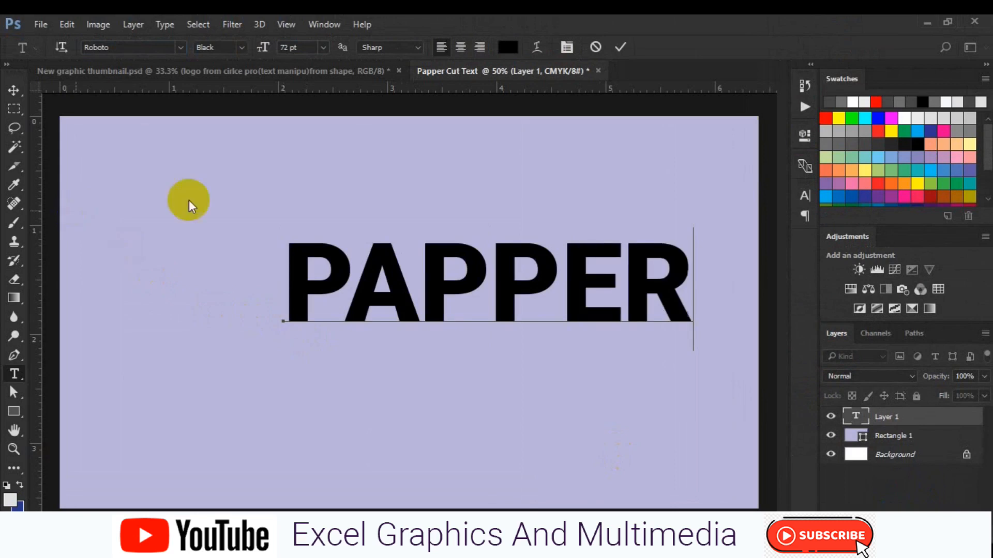
left_click(11, 89)
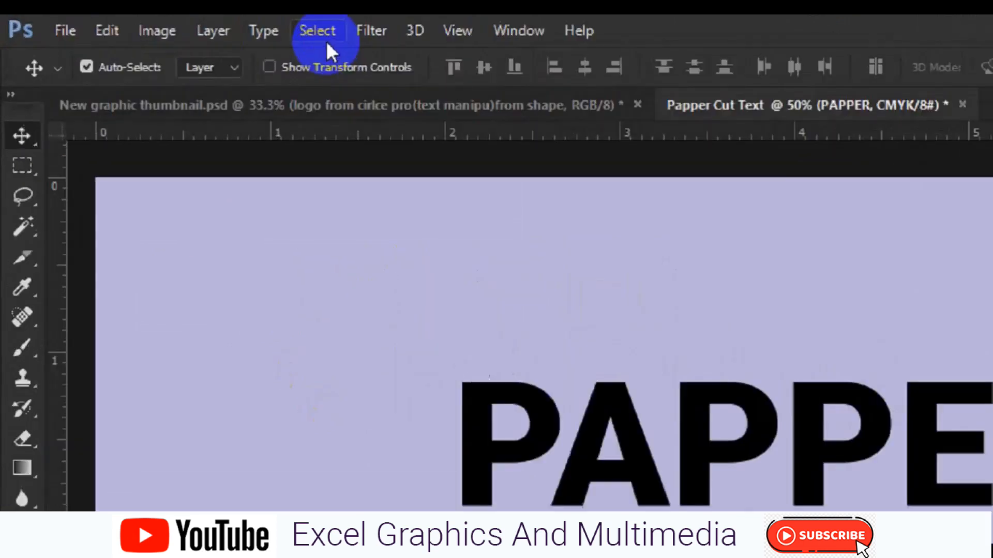
Centre the PAPPER text vertically and horizontally on the whole canvas, leaving no active selection.
left_click(408, 48)
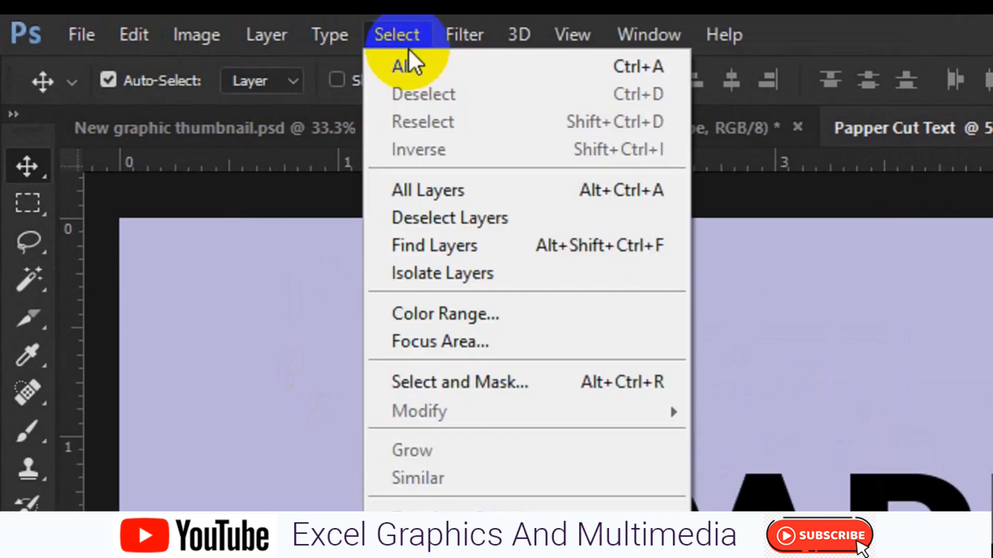
left_click(409, 64)
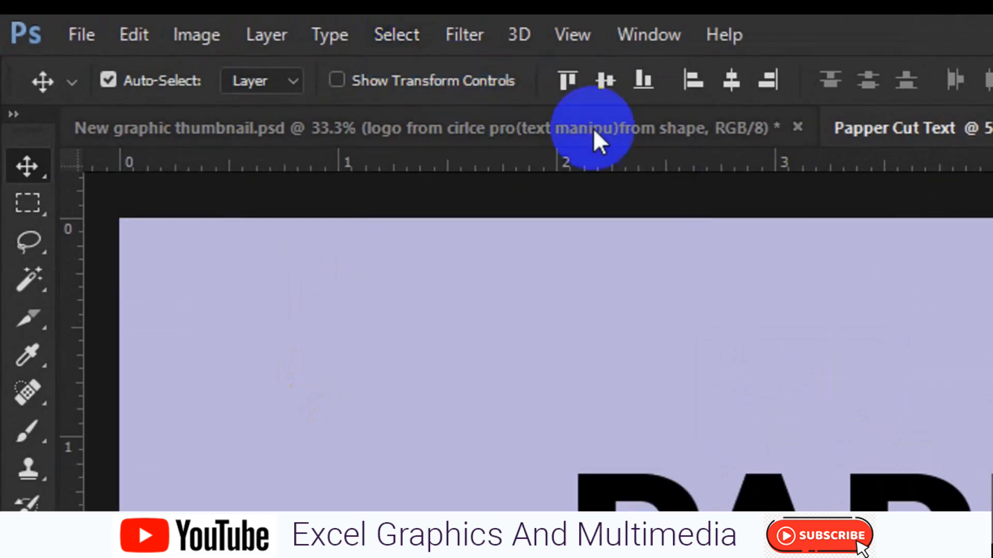
left_click(607, 82)
left_click(731, 80)
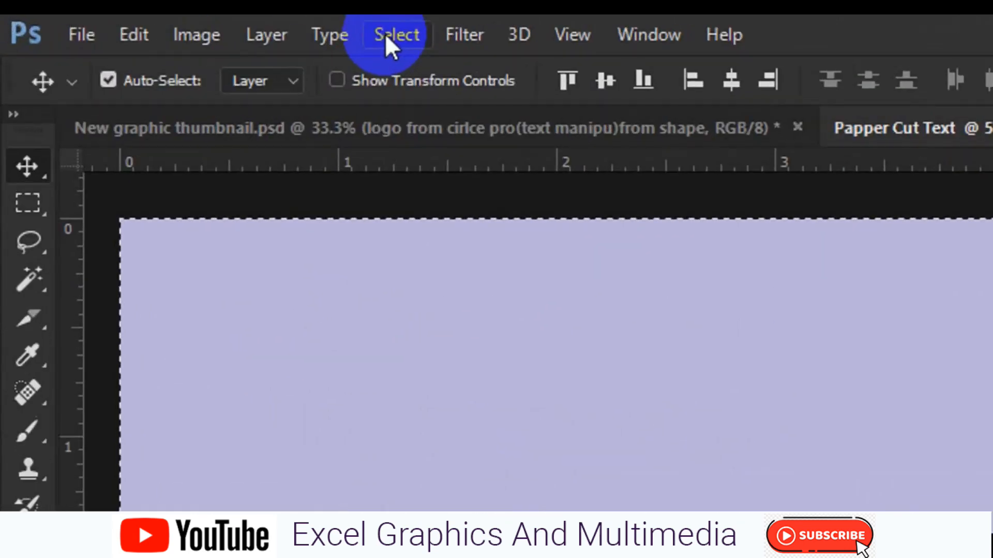
left_click(193, 24)
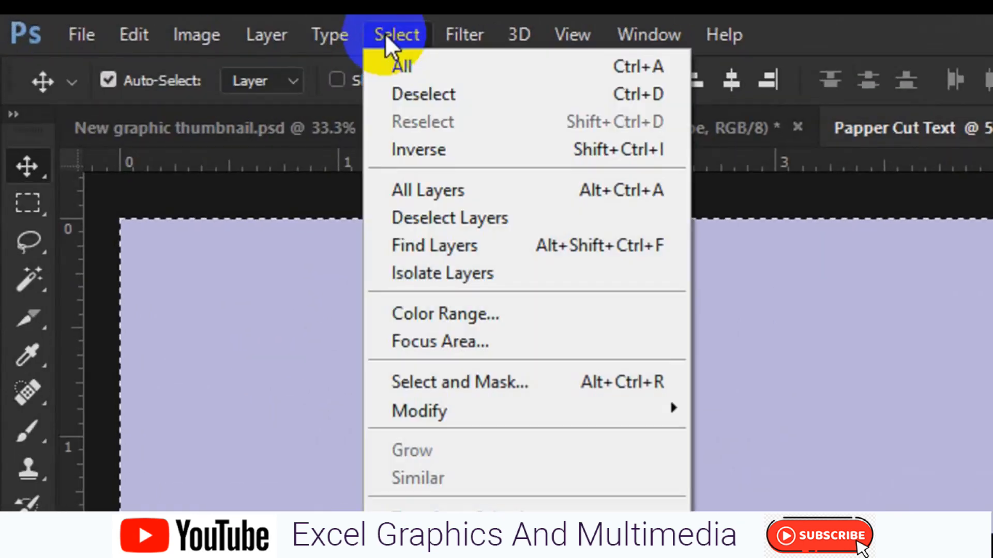
left_click(435, 98)
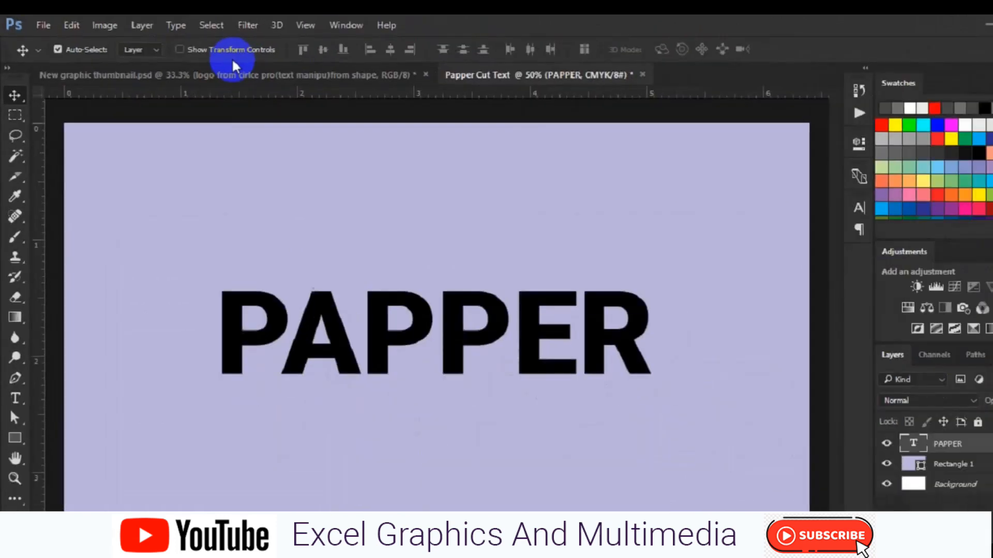
Place a horizontal guide through the vertical centre of the canvas, using the Rectangle 1 Free Transform box as reference.
left_click(264, 424)
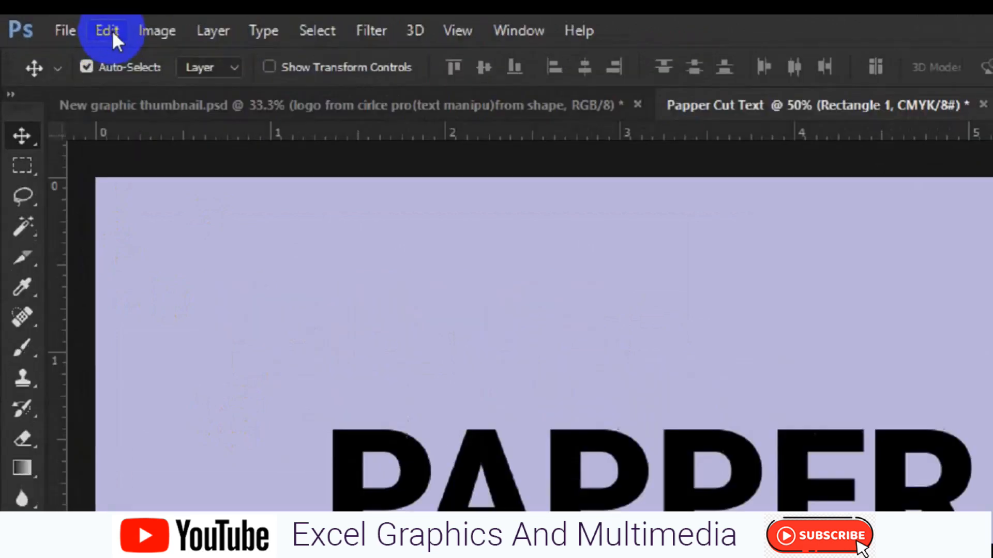
left_click(130, 33)
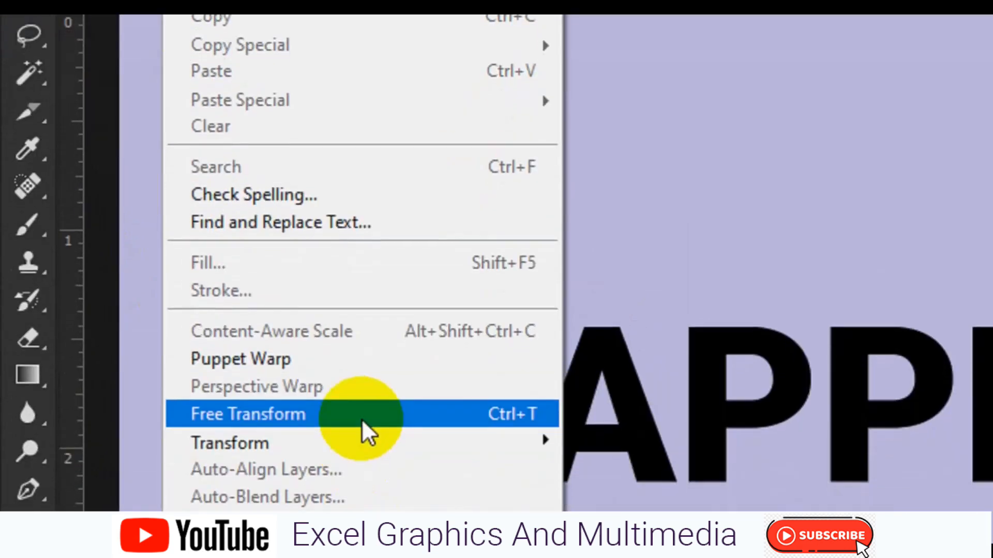
left_click(361, 416)
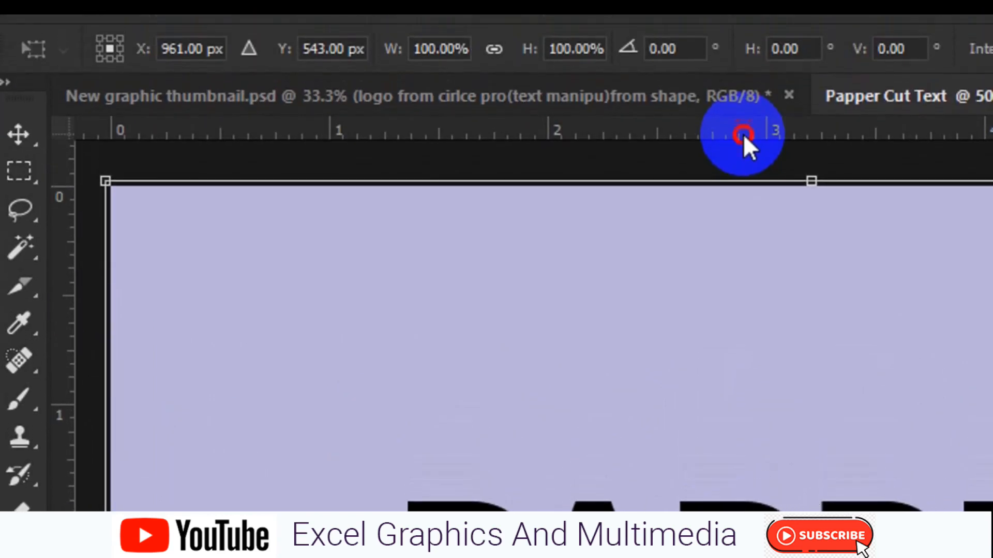
left_click_drag(745, 135, 753, 476)
left_click_drag(747, 412, 747, 413)
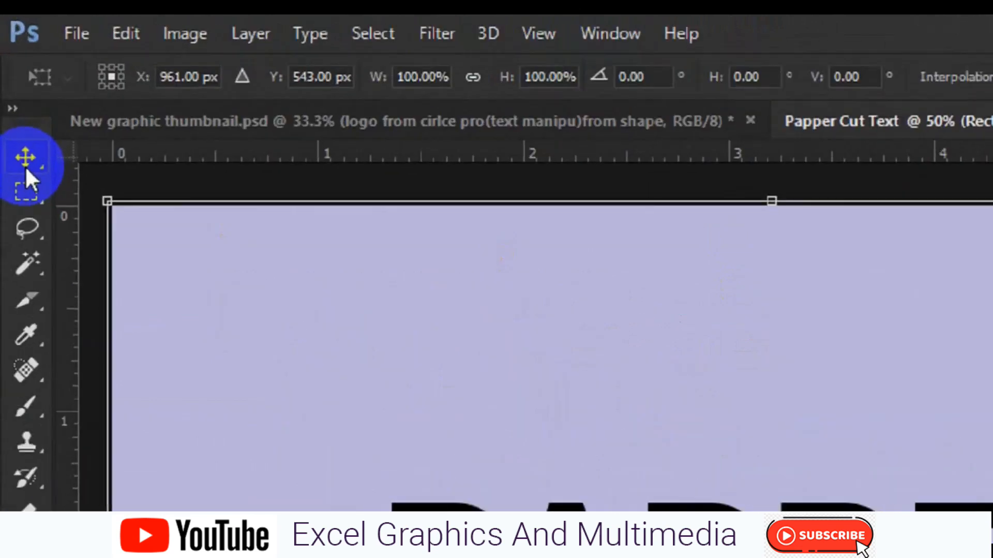
left_click(27, 176)
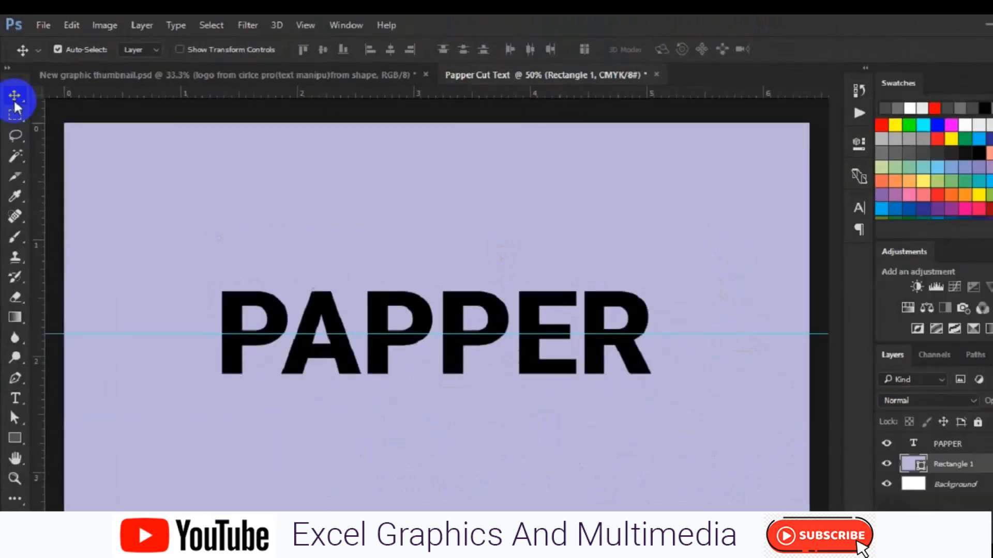
left_click(97, 150)
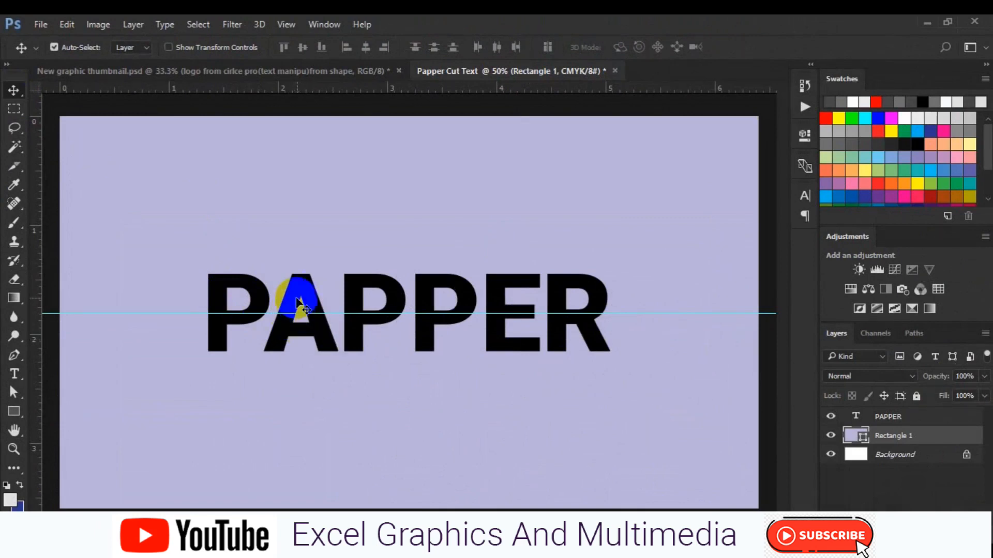
Recolour all of the PAPPER text to orange e1620e and commit the text edit.
left_click(304, 298)
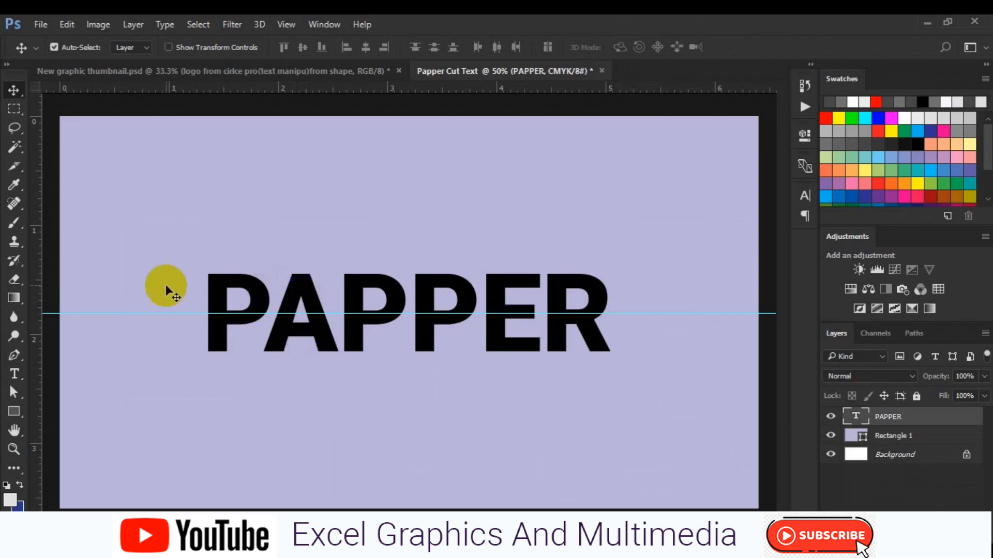
left_click(14, 374)
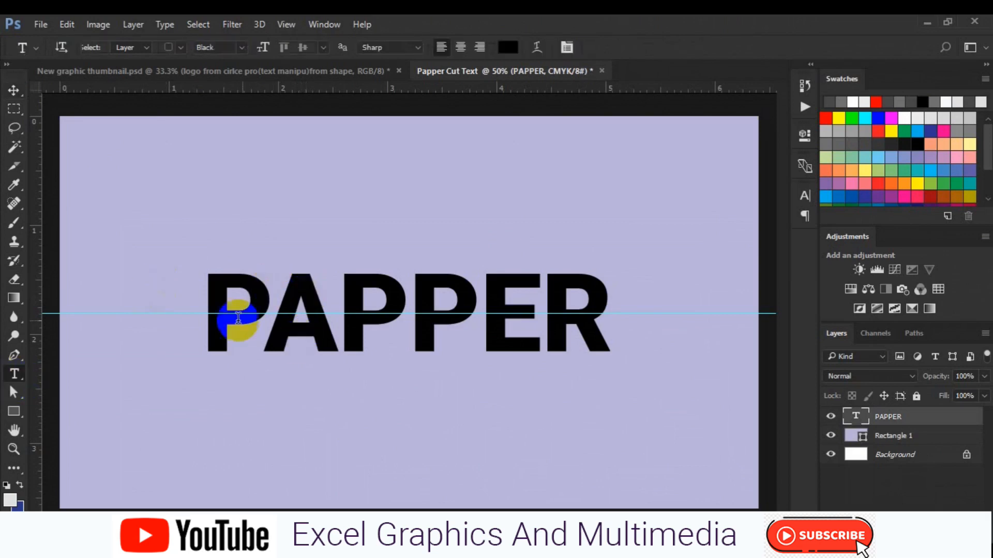
left_click(283, 316)
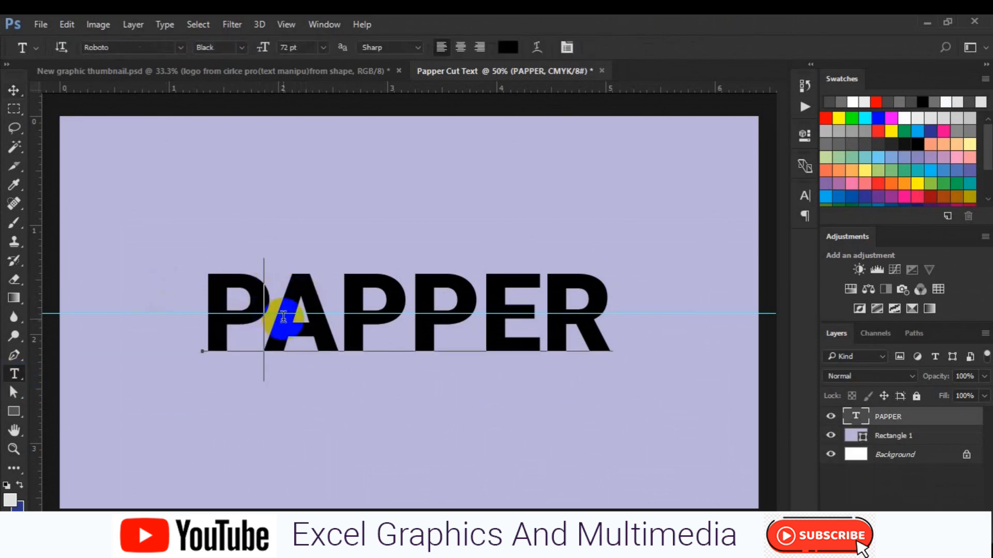
key("Left")
key("ctrl+a")
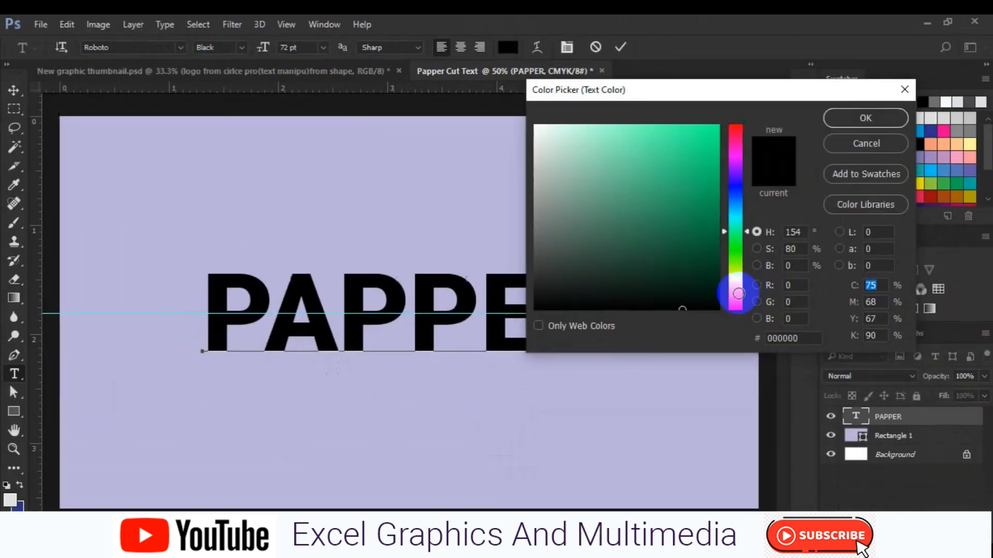
left_click(757, 312)
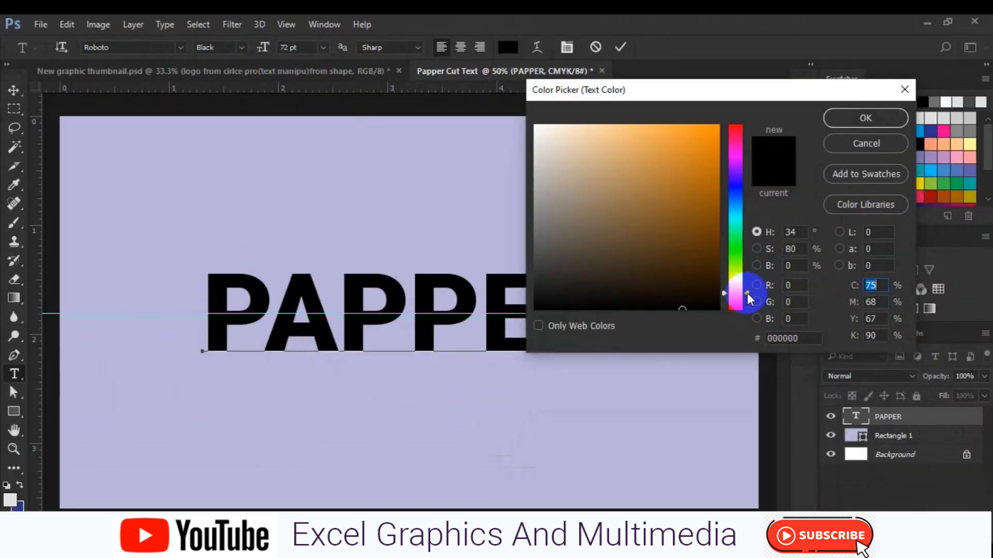
left_click_drag(745, 294, 747, 301)
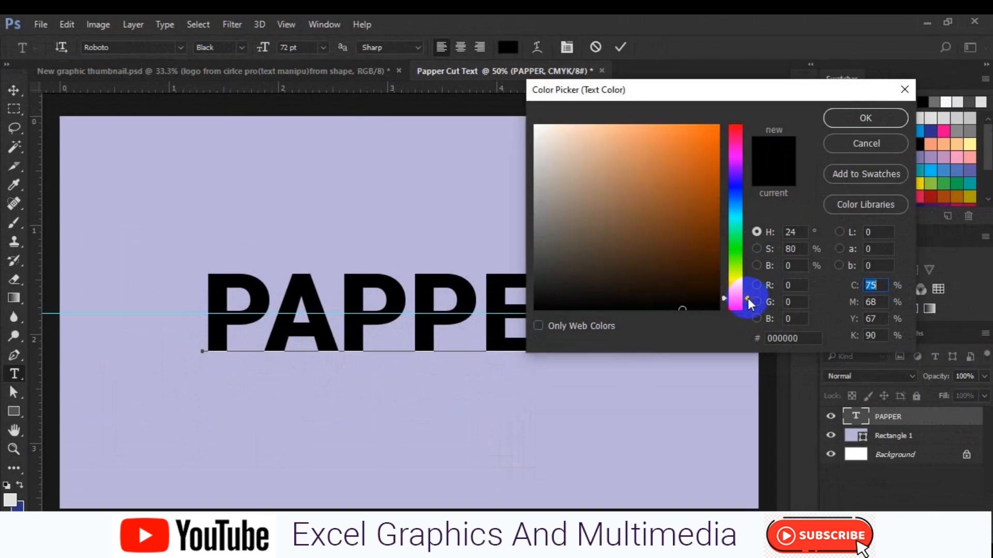
left_click(707, 146)
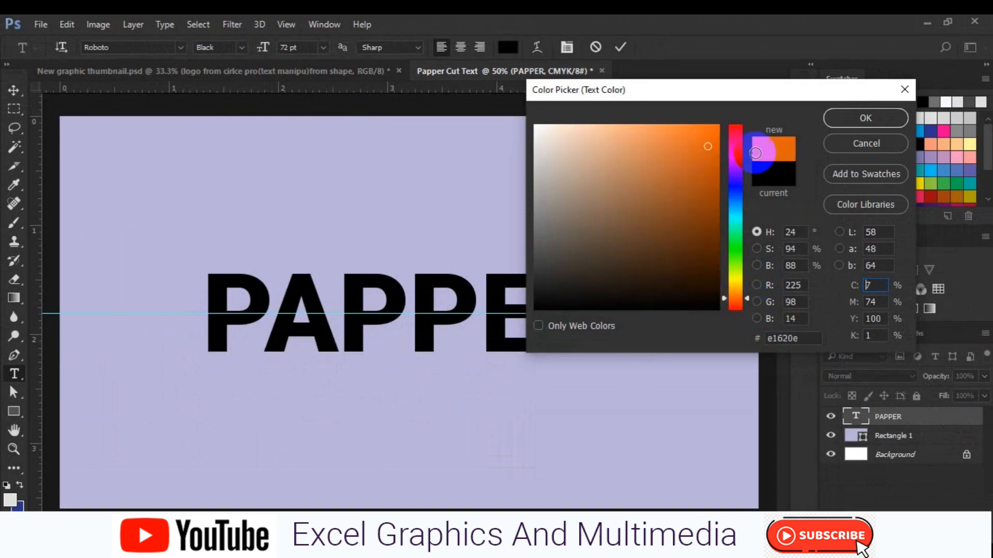
left_click(854, 119)
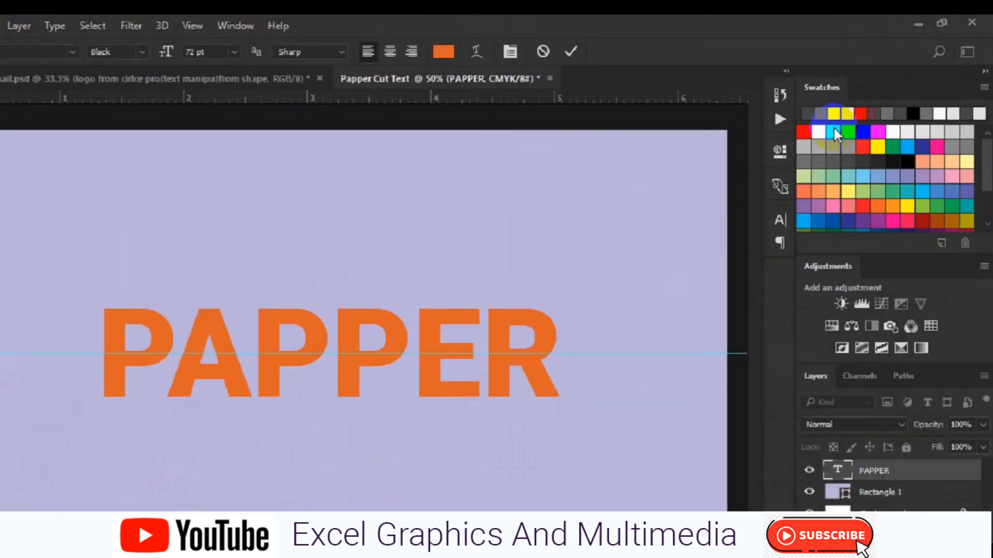
key("ctrl+a")
left_click(15, 93)
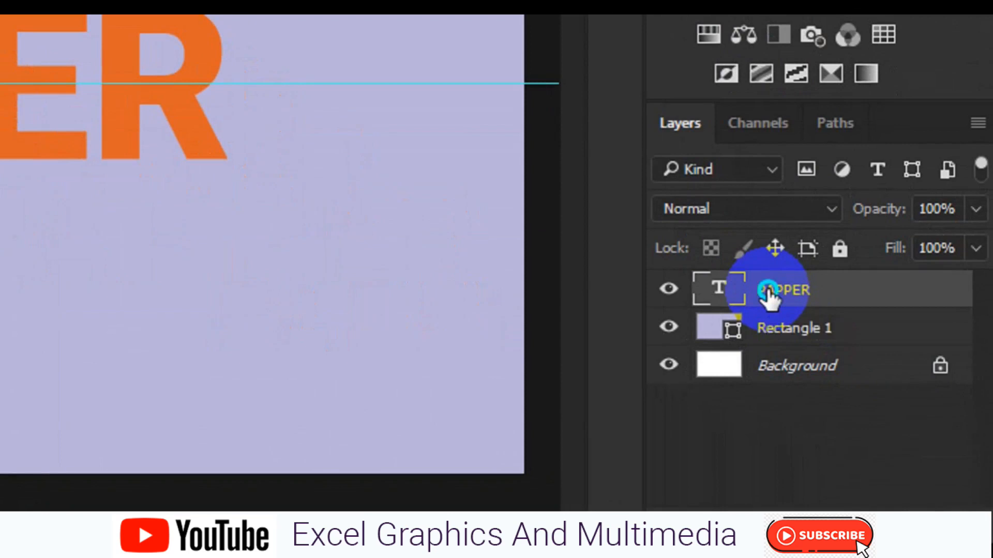
Duplicate the PAPPER text layer within the same document under the name "PAPPER 2".
right_click(769, 292)
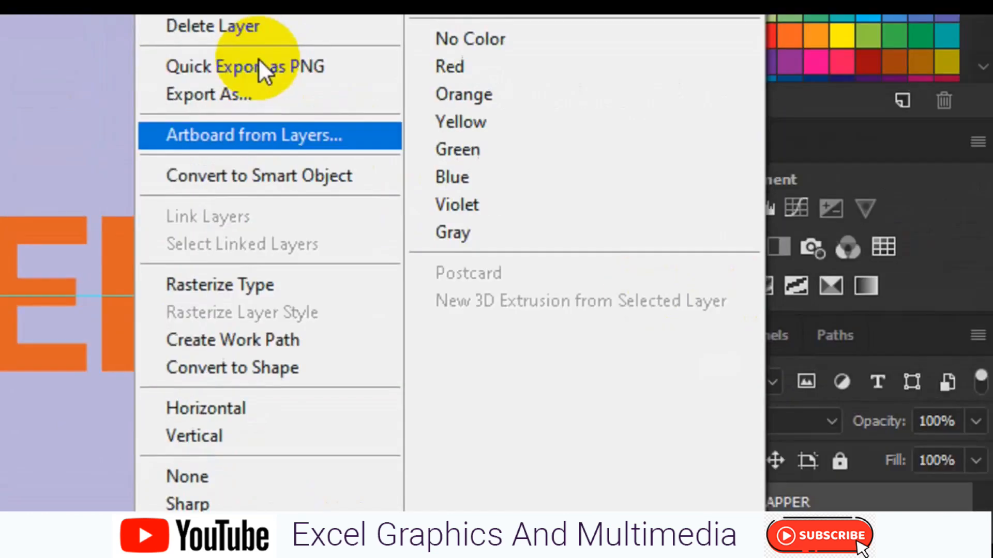
left_click(249, 130)
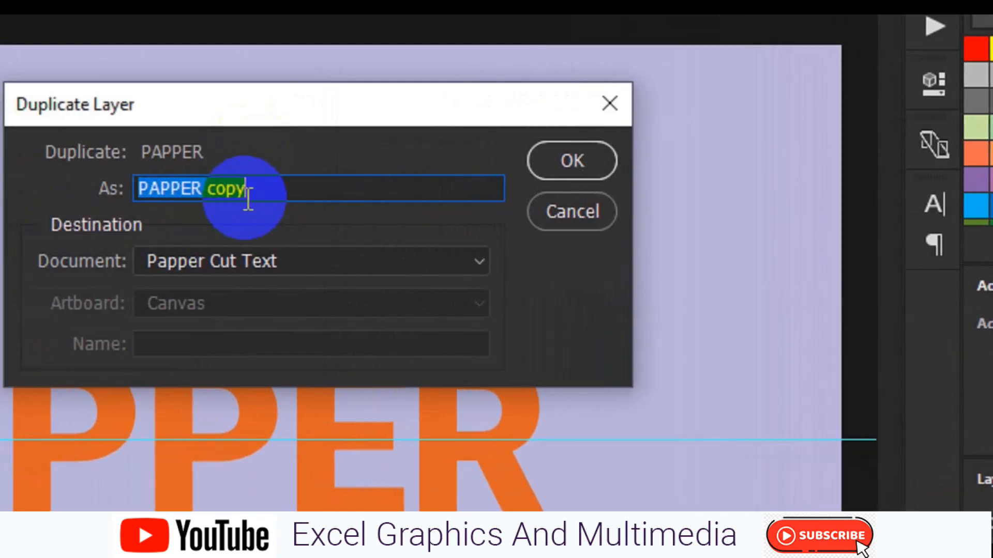
left_click(248, 199)
key("BackSpace")
key("BackSpace")
key("BackSpace")
key("BackSpace")
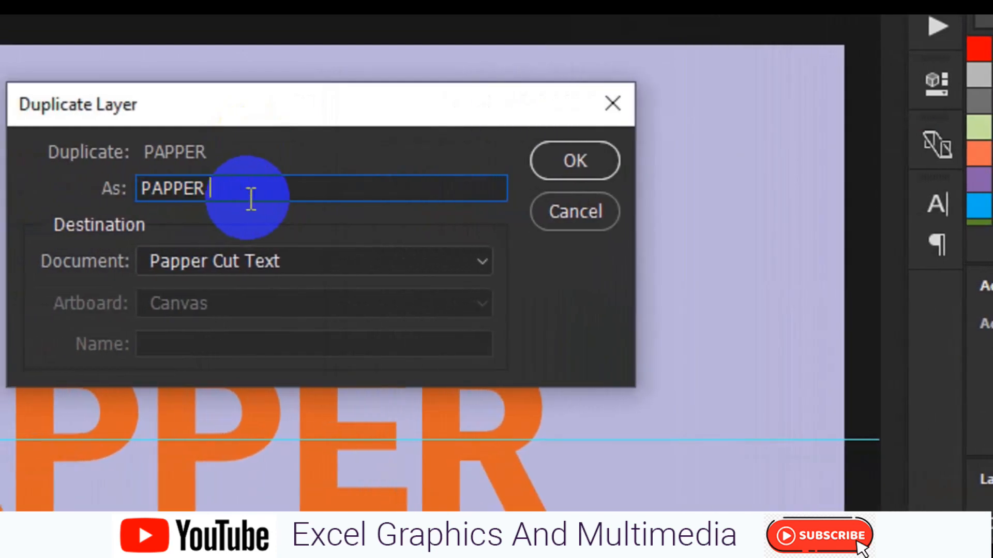
type("2")
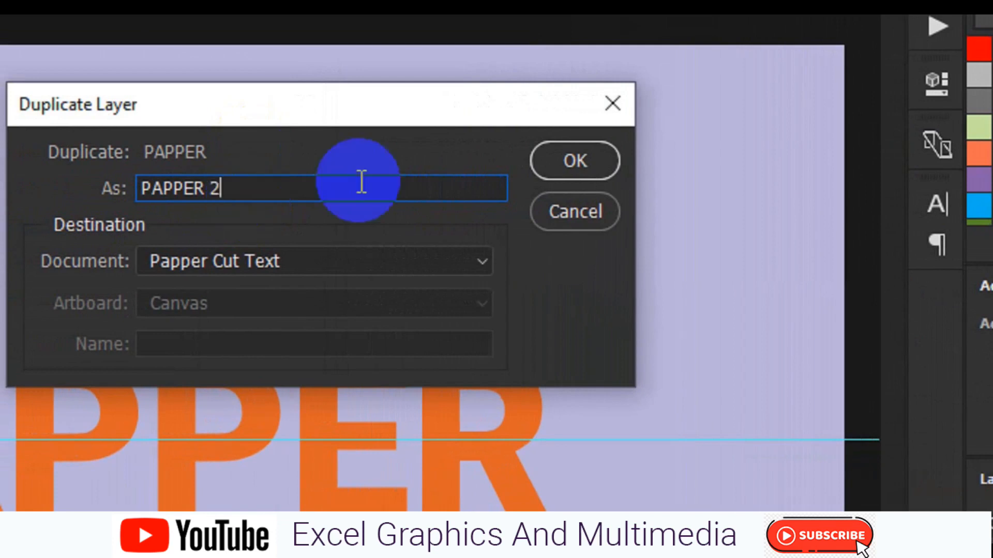
left_click(558, 163)
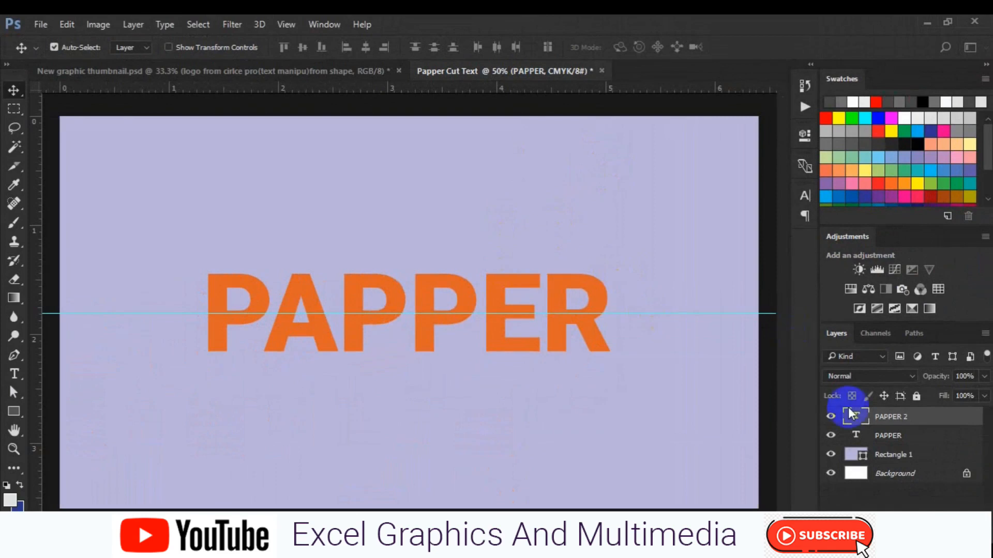
Hide the PAPPER 2 layer and enable an Inner Shadow effect on the original PAPPER text layer.
left_click(830, 417)
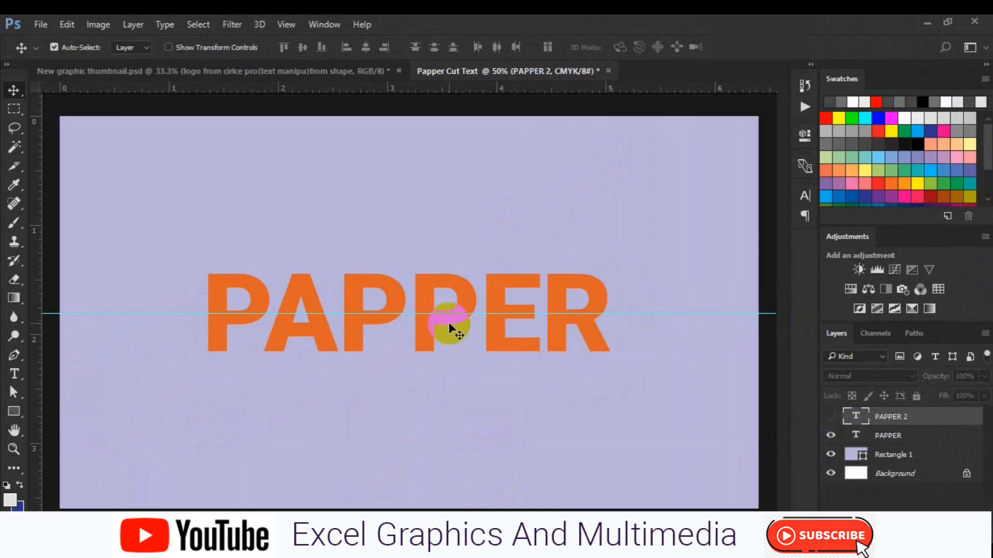
left_click(489, 343)
left_click(861, 436)
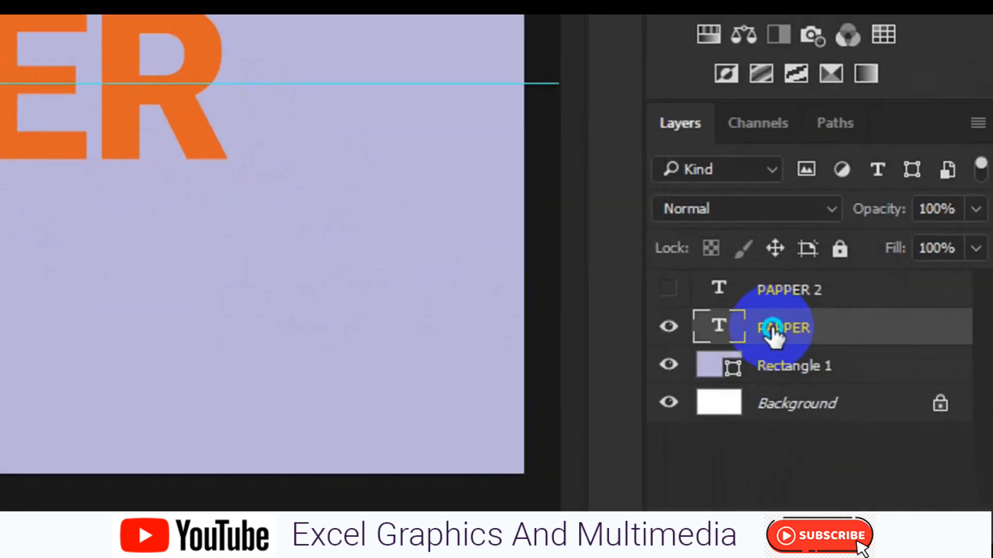
right_click(771, 330)
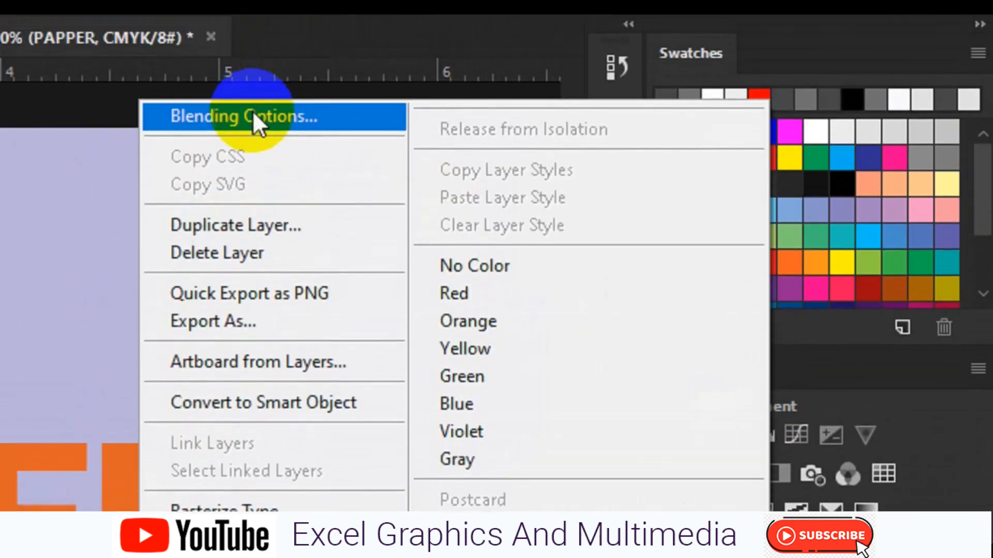
left_click(255, 78)
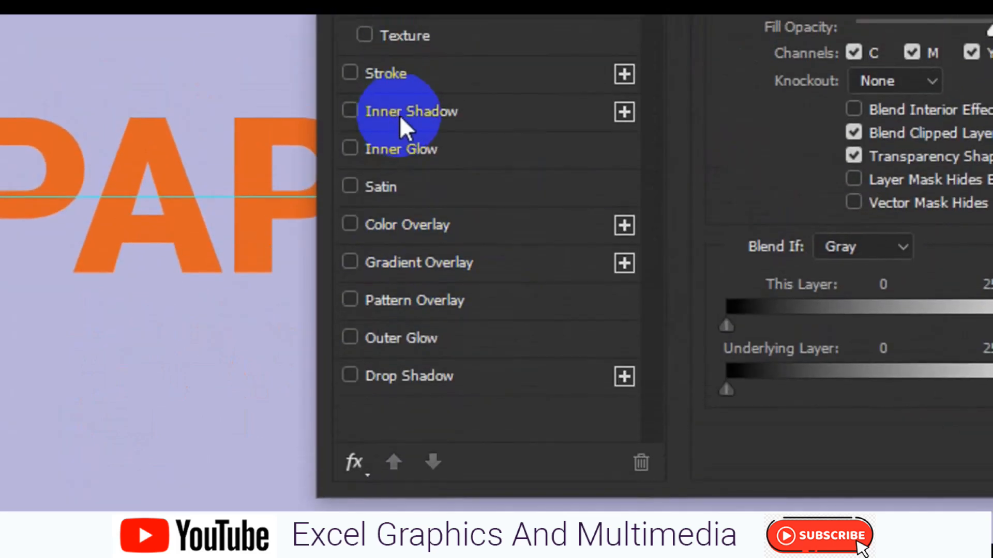
left_click(406, 112)
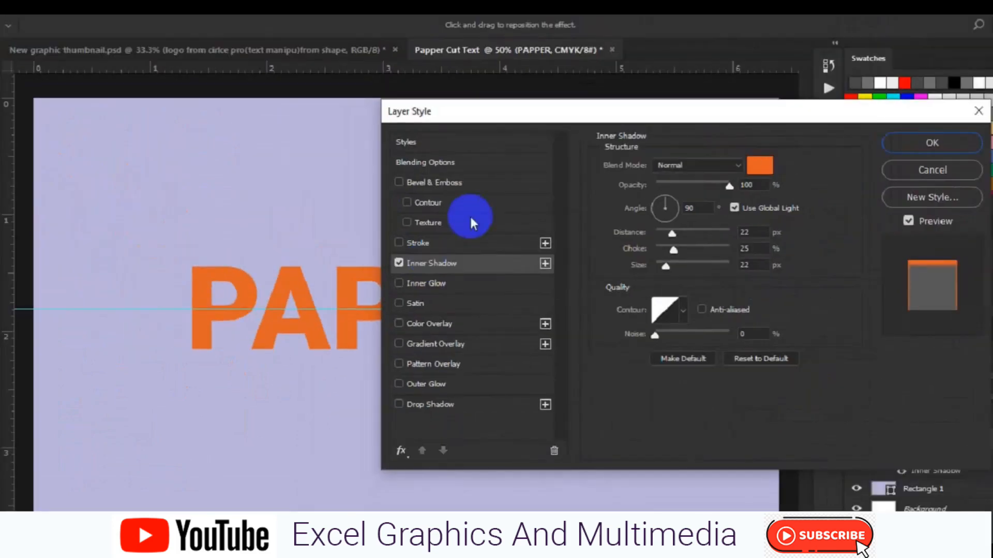
Change the Inner Shadow colour to a dark brown shade of the text's orange.
left_click(757, 169)
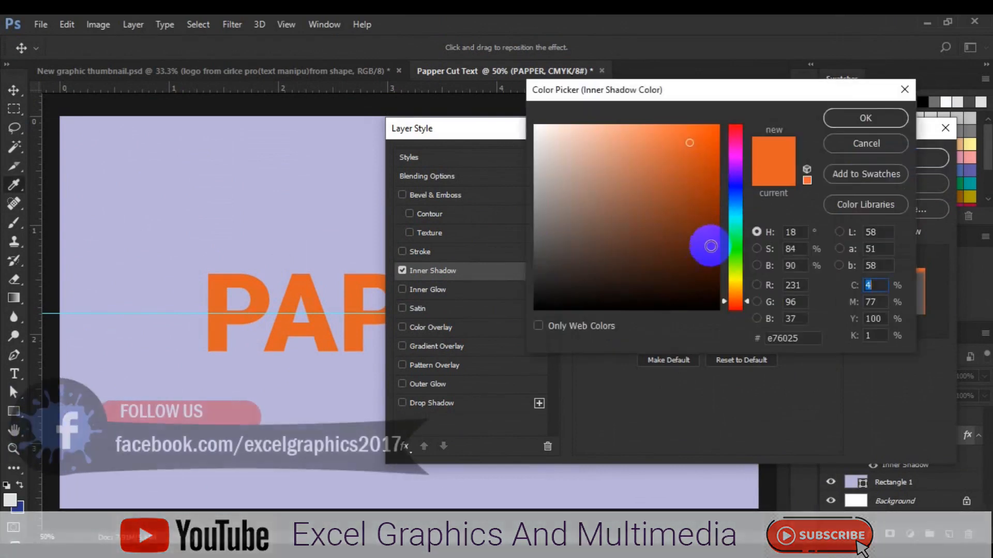
left_click(711, 246)
left_click(834, 117)
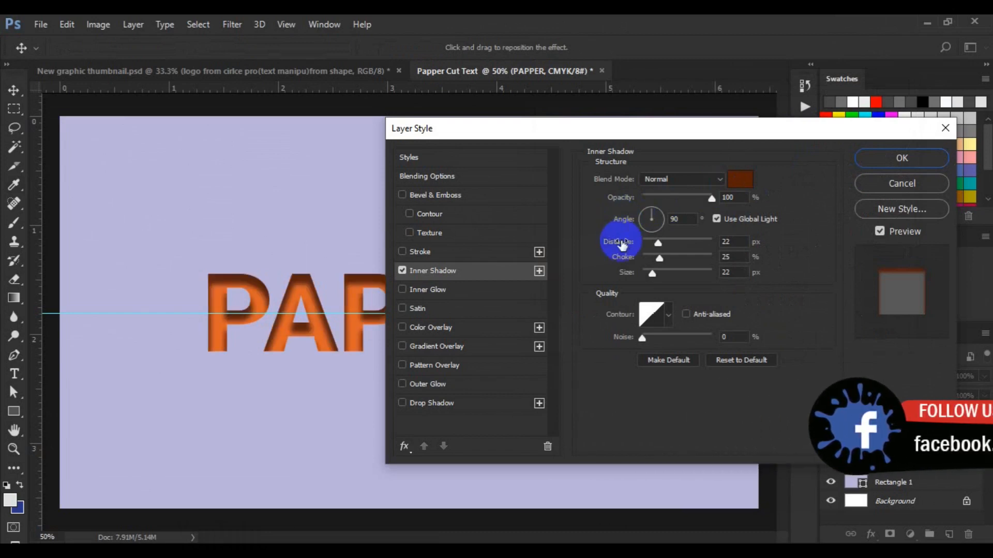
Set the Inner Shadow to a distance of 8 px, choke of 15% and size of 16 px, and apply the layer style.
left_click_drag(622, 245, 610, 244)
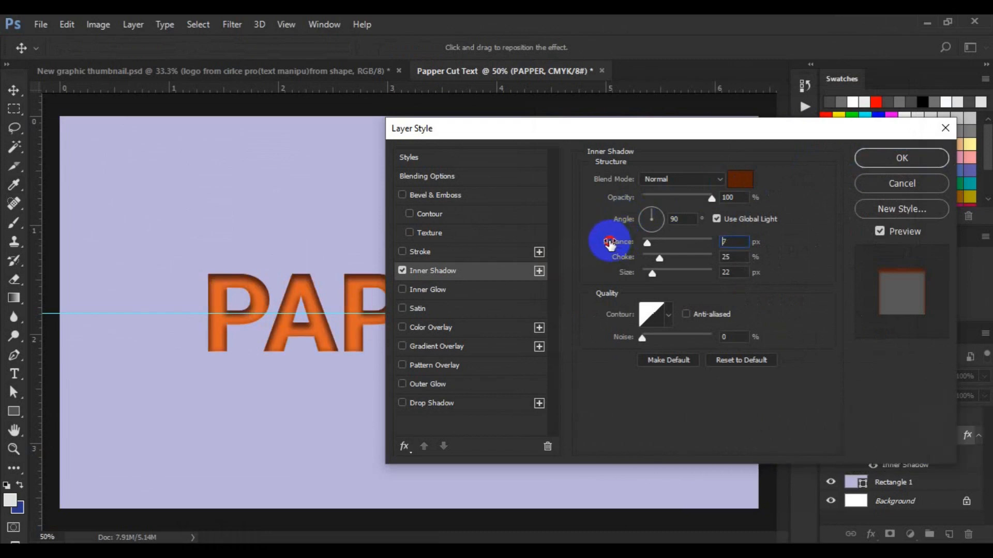
left_click(625, 258)
mouse_move(626, 262)
left_mouse_down()
mouse_move(622, 249)
mouse_move(617, 275)
left_mouse_up()
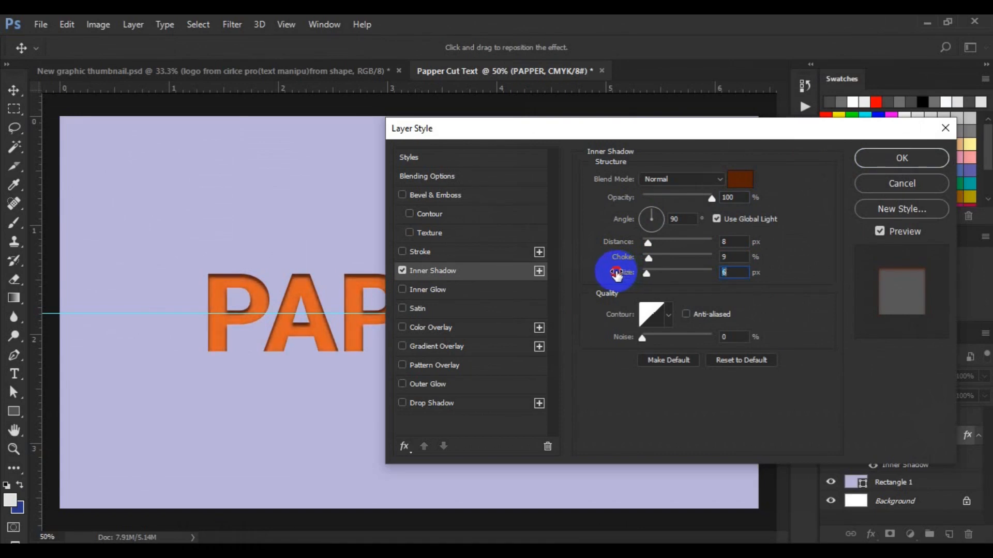
left_click_drag(617, 275, 619, 260)
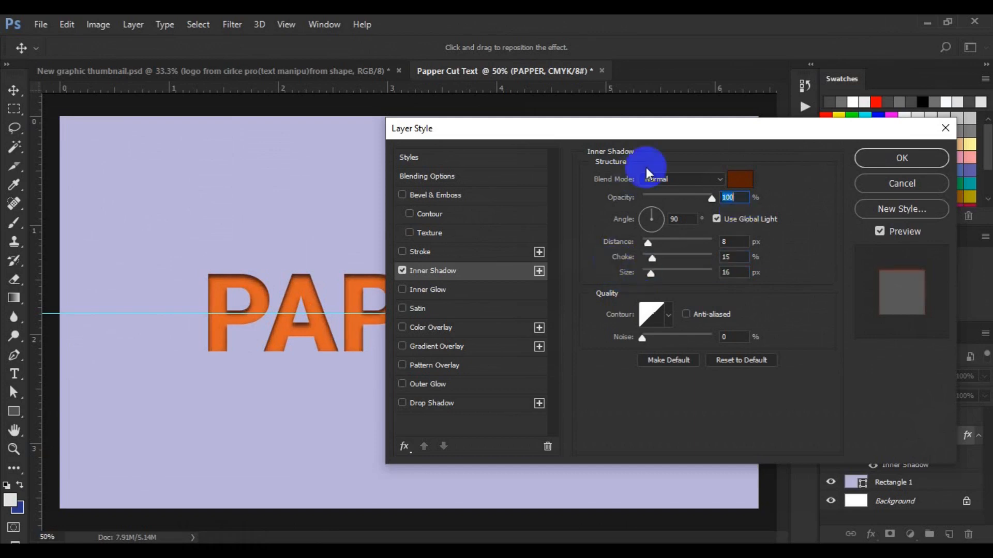
left_click(873, 156)
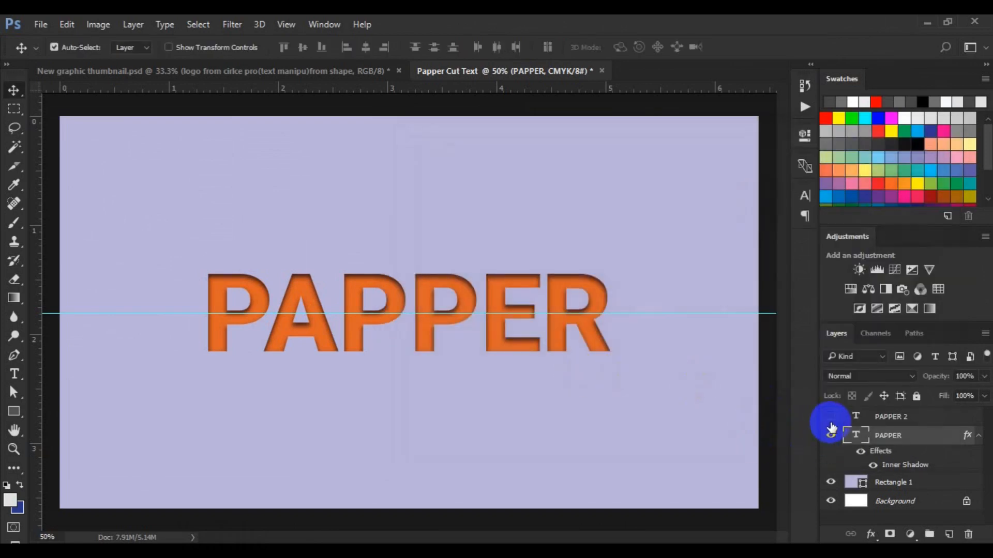
Select the PAPPER 2 layer and make it visible again.
left_click(830, 418)
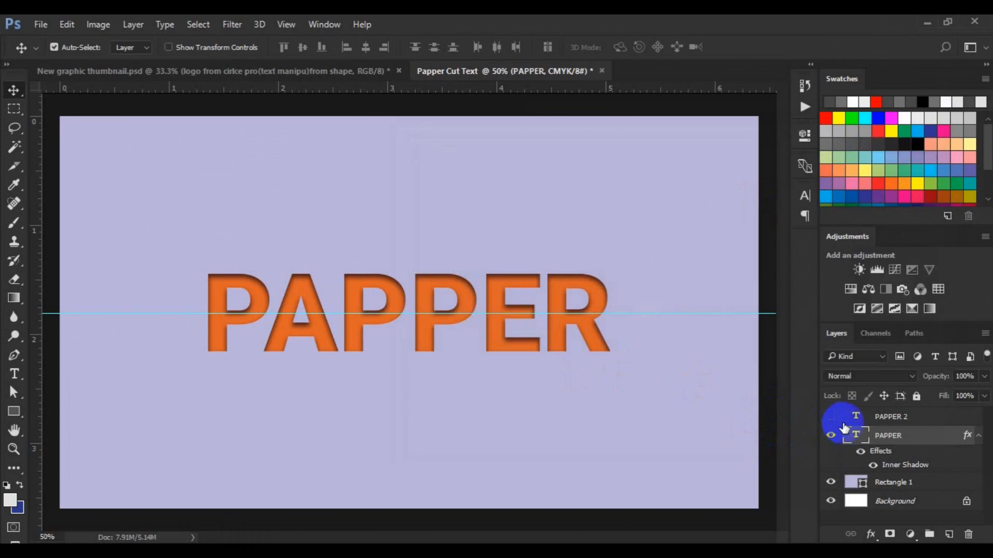
left_click(884, 420)
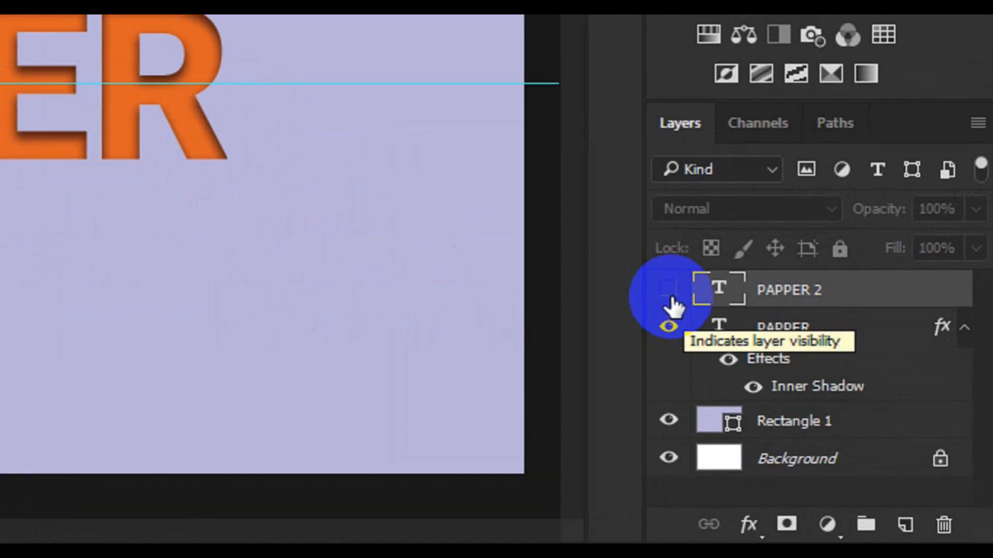
left_click(669, 292)
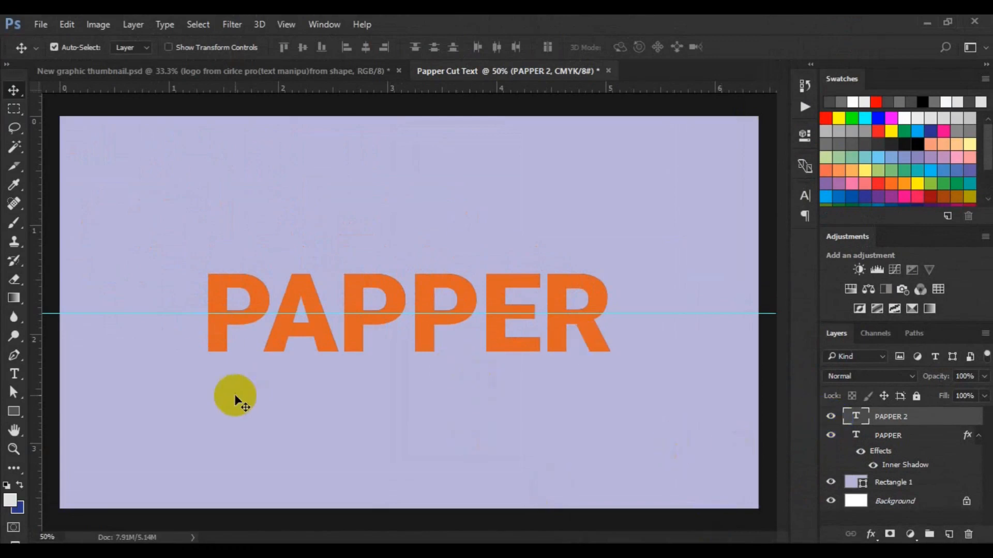
Recolour all of the text on the PAPPER 2 layer to white ffffff.
left_click(13, 376)
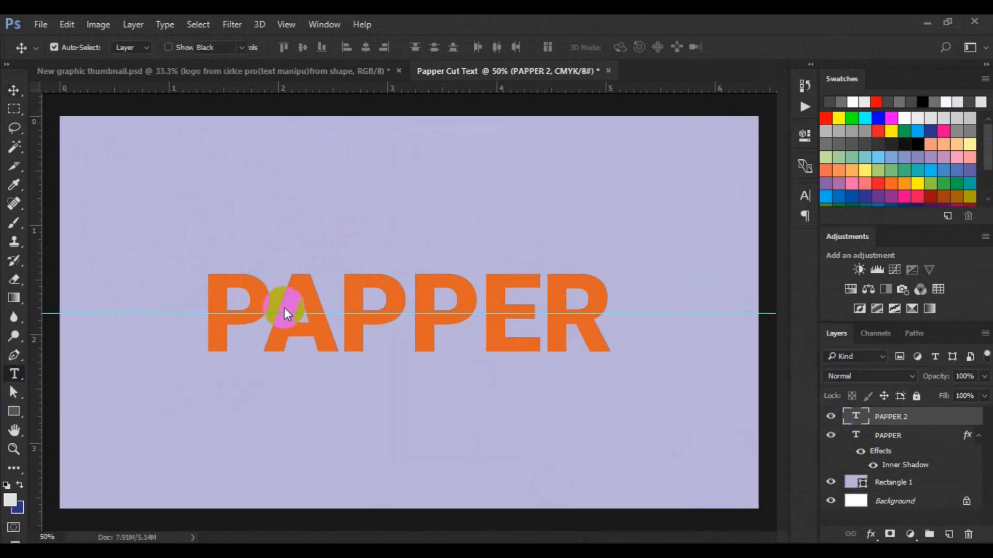
left_click(267, 310)
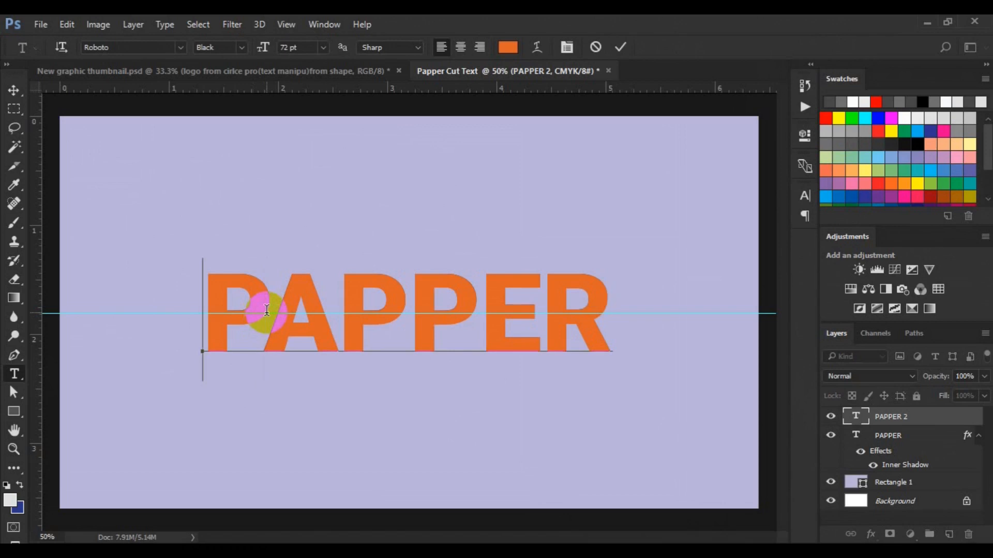
double_click(266, 311)
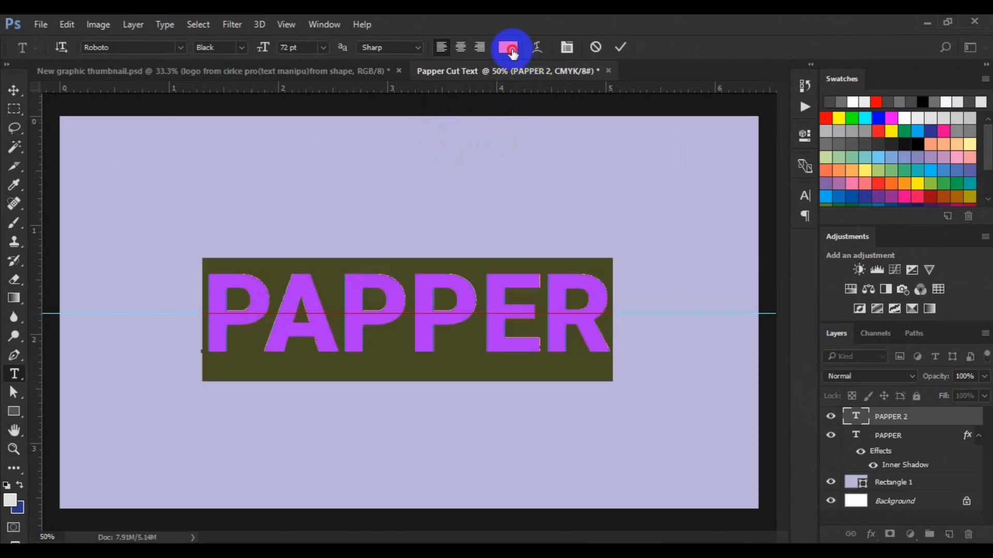
left_click(511, 49)
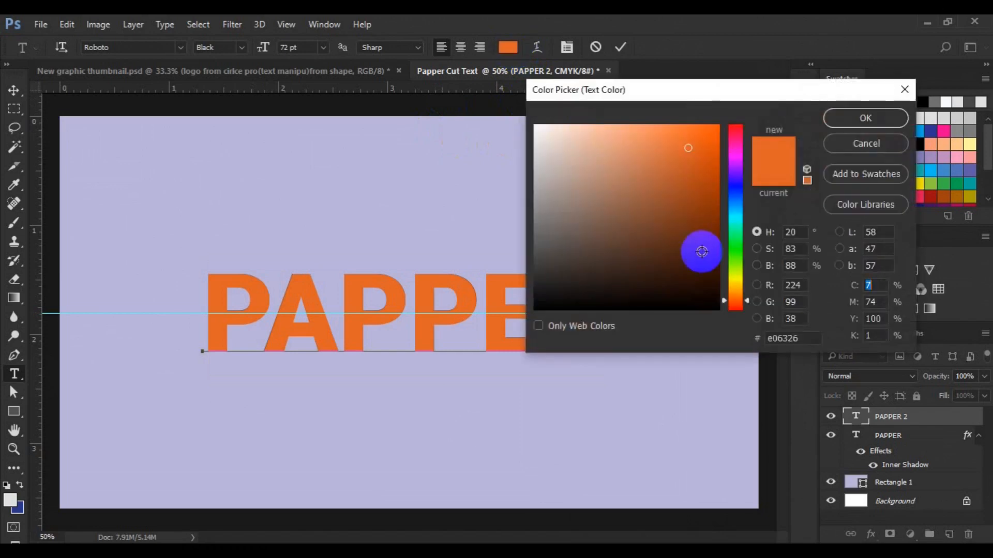
double_click(777, 339)
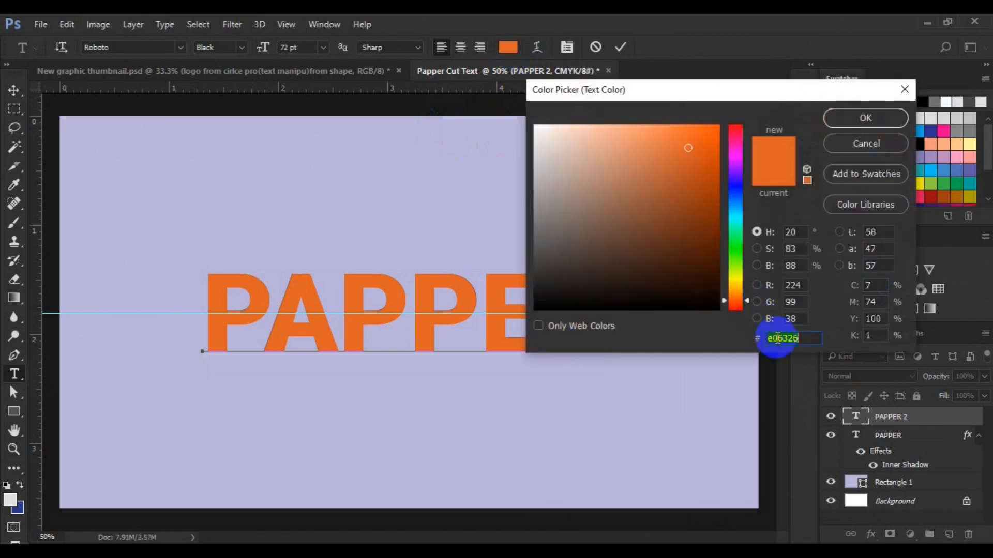
type("ffffff")
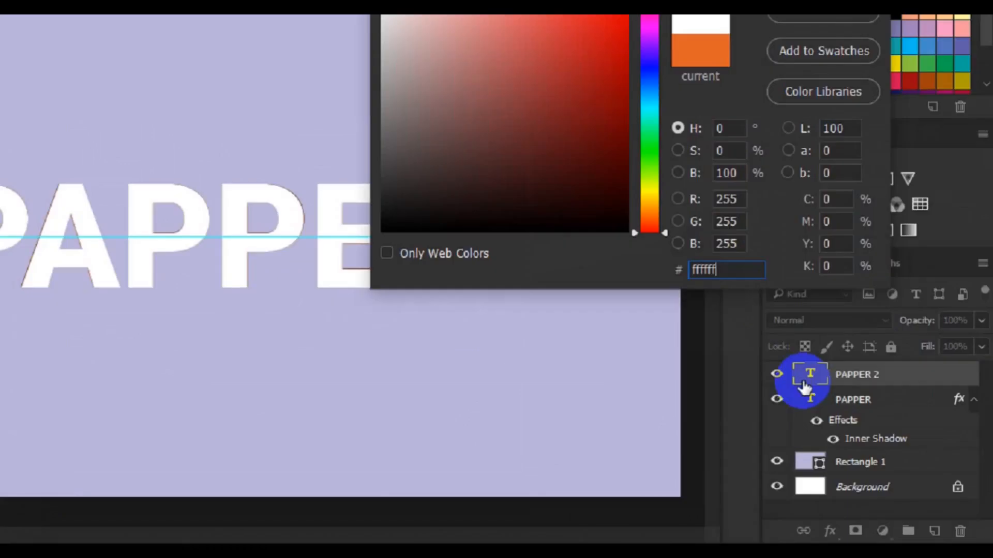
type("f")
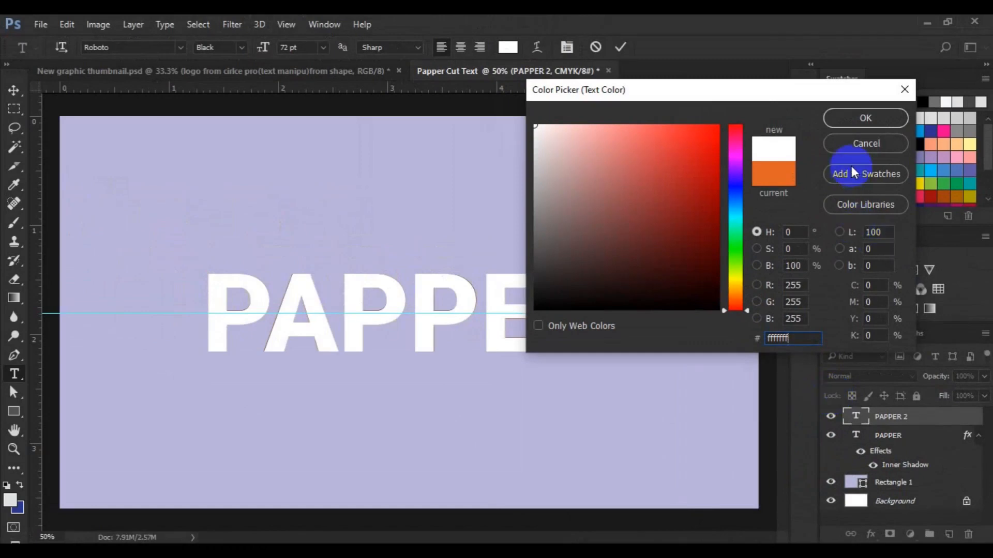
left_click(848, 125)
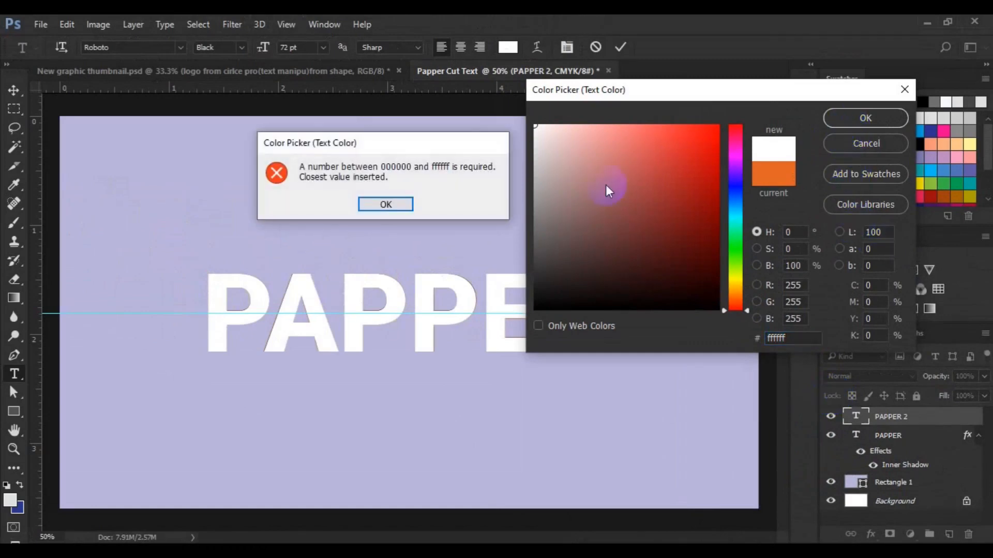
left_click(394, 201)
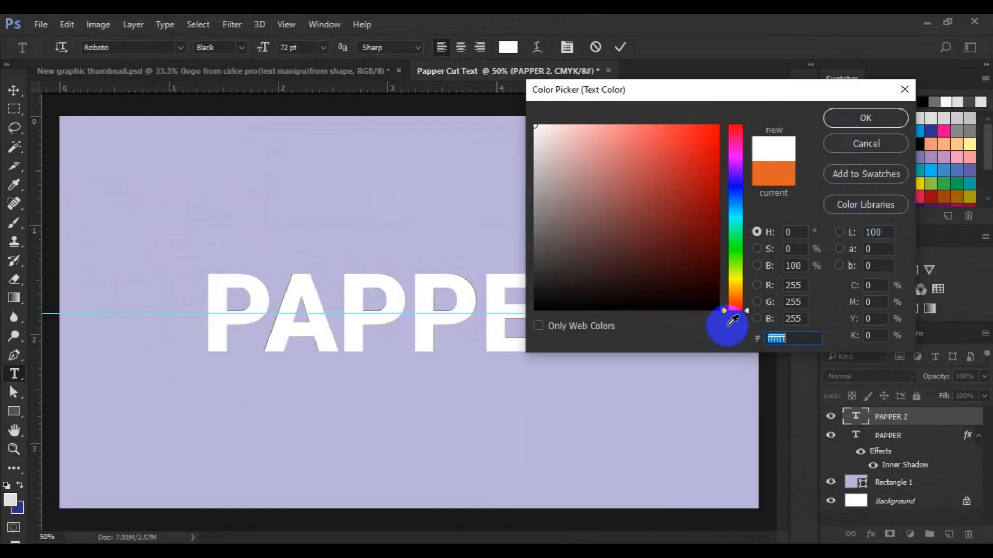
left_click(788, 339)
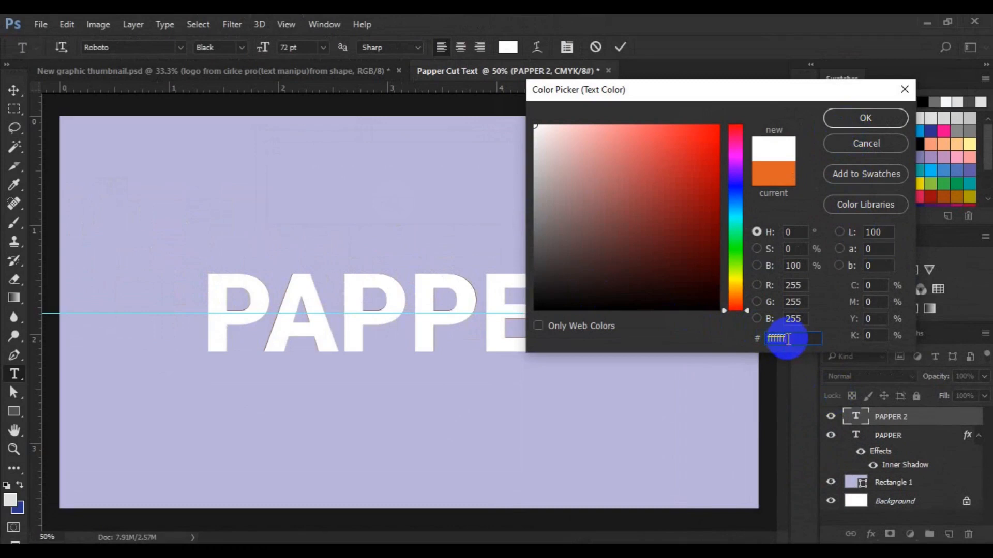
key("BackSpace")
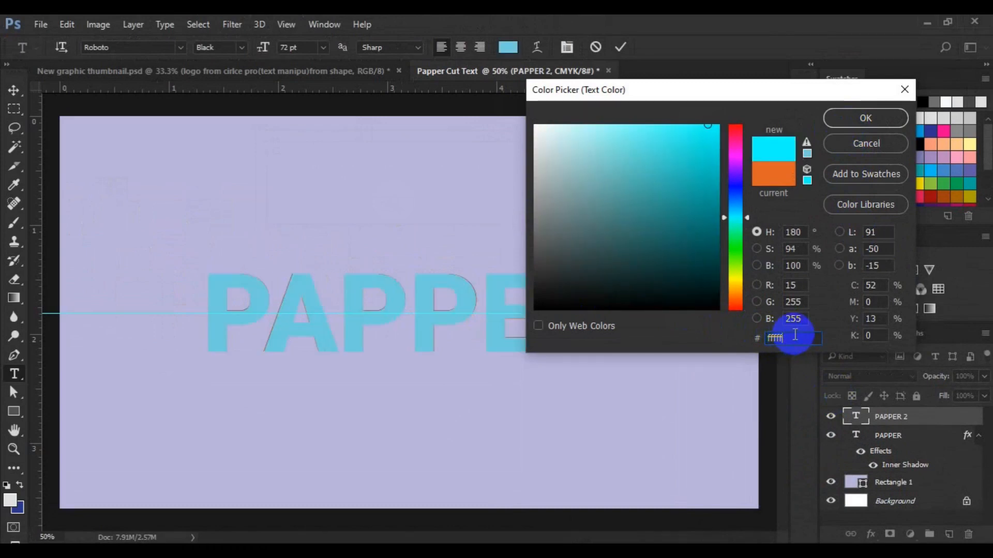
type("f")
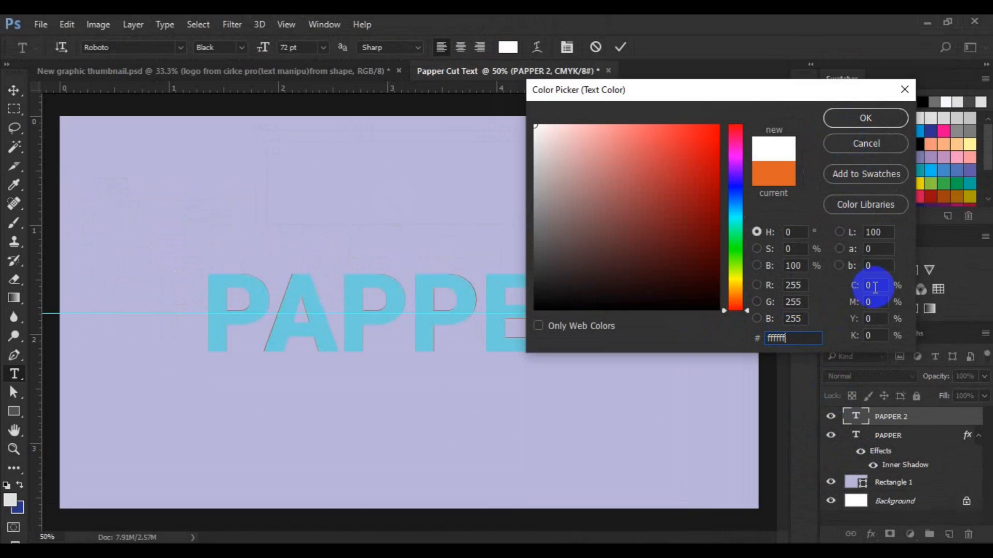
left_click(866, 120)
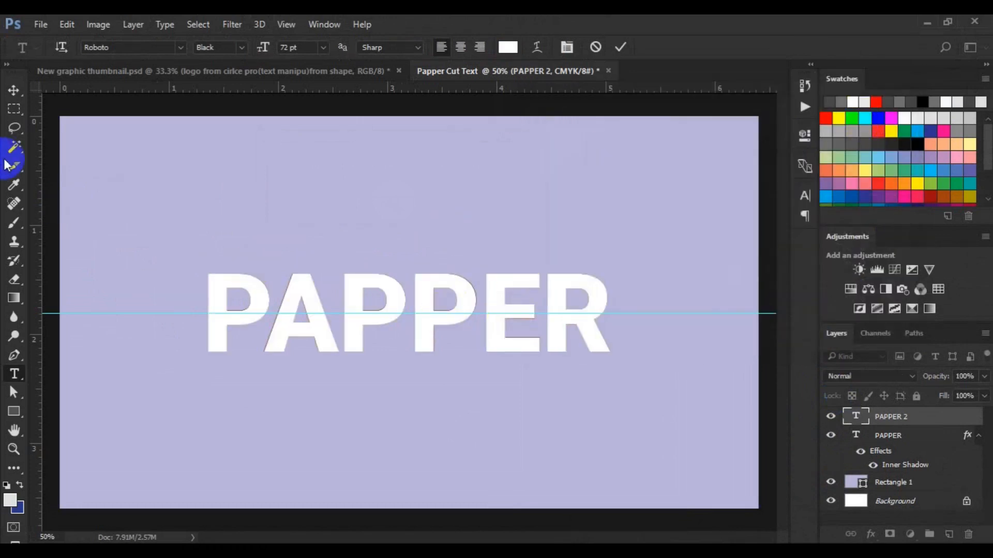
Commit the text edit and rasterize the type of the PAPPER 2 layer.
left_click(14, 96)
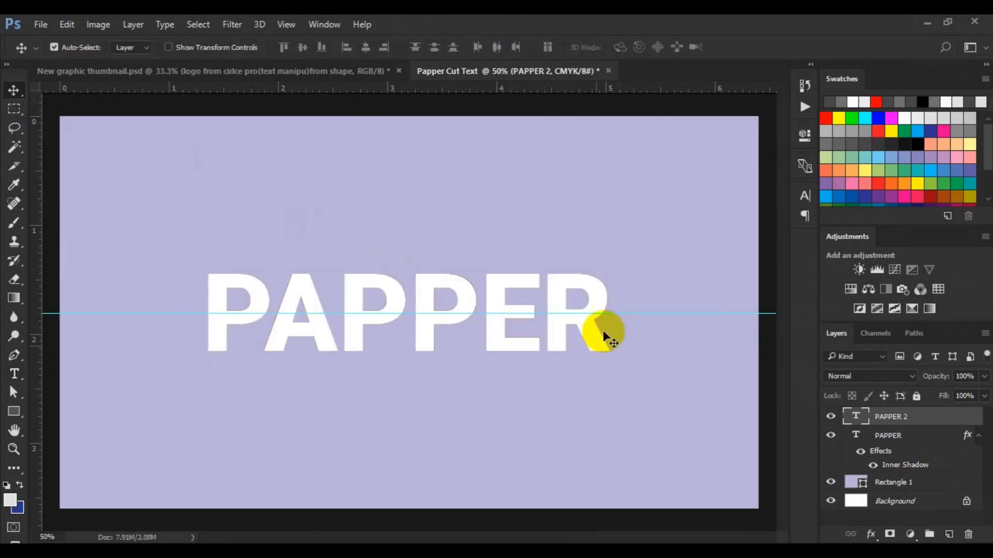
right_click(910, 418)
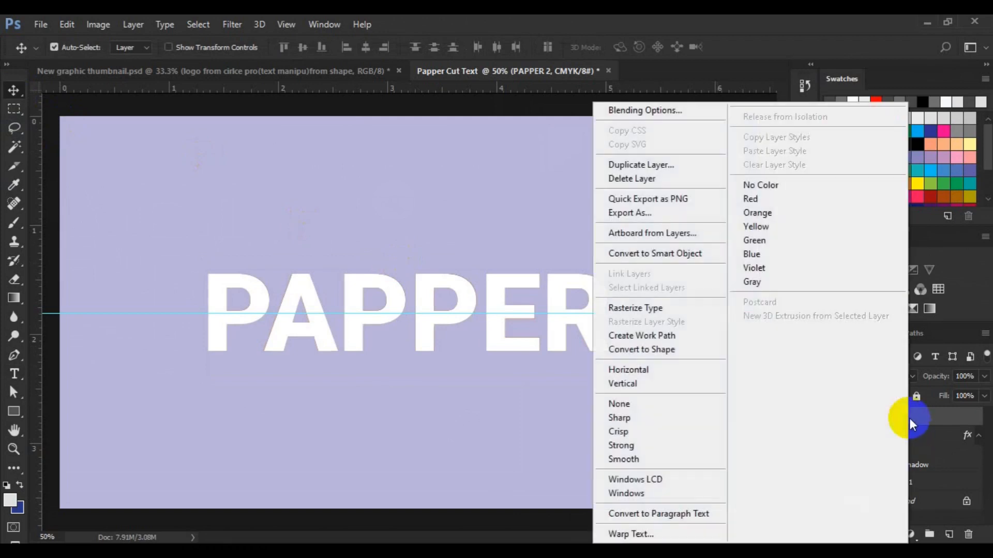
left_click(682, 314)
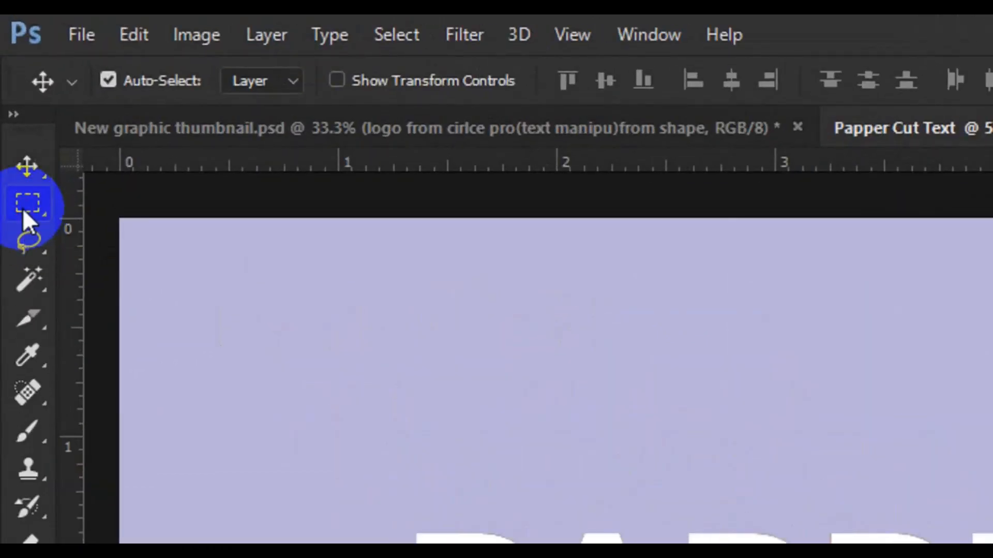
Marquee-select the upper half of the white PAPPER 2 lettering down to the centre guide and cut it onto a new layer.
left_click(23, 208)
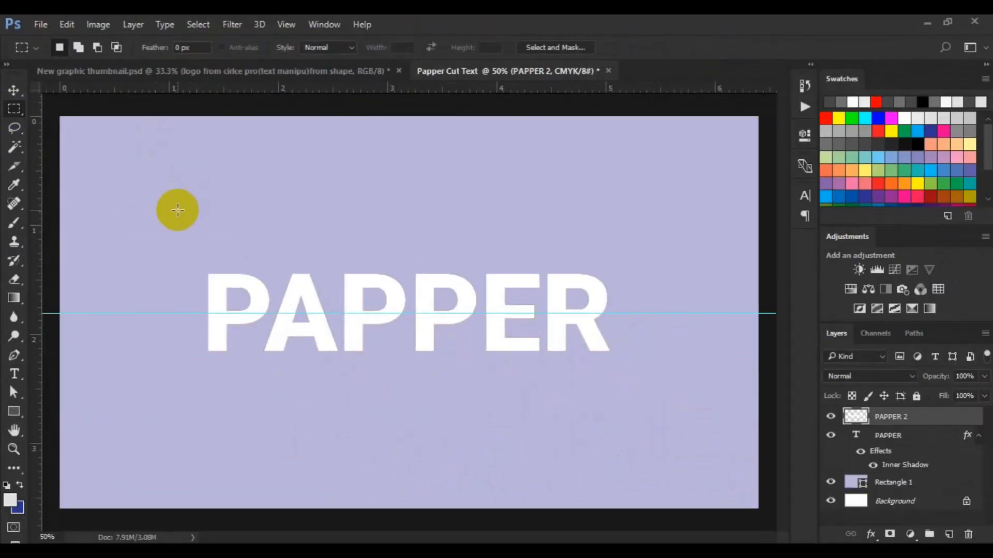
left_click_drag(177, 210, 703, 321)
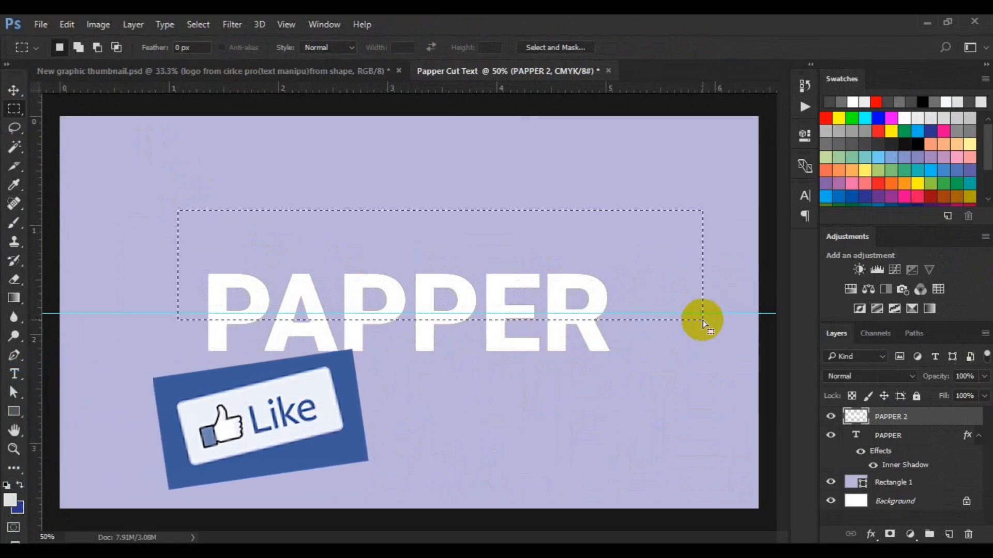
key("ctrl+d")
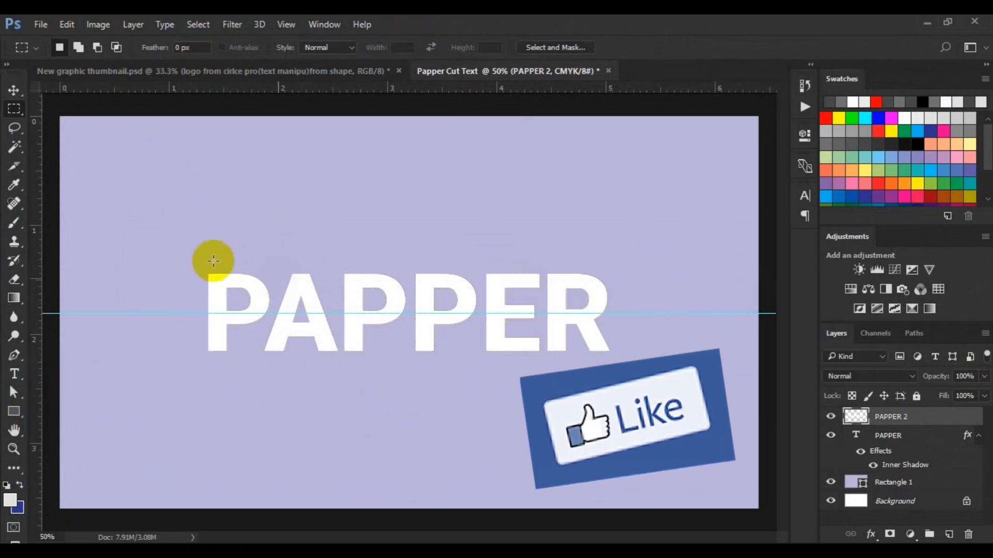
left_click_drag(184, 238, 577, 303)
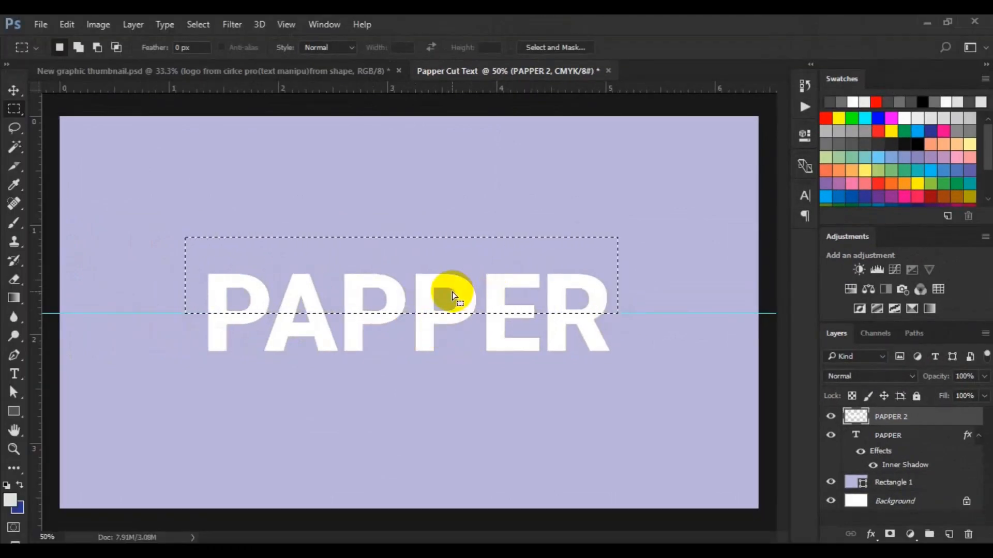
key("shift+ctrl+j")
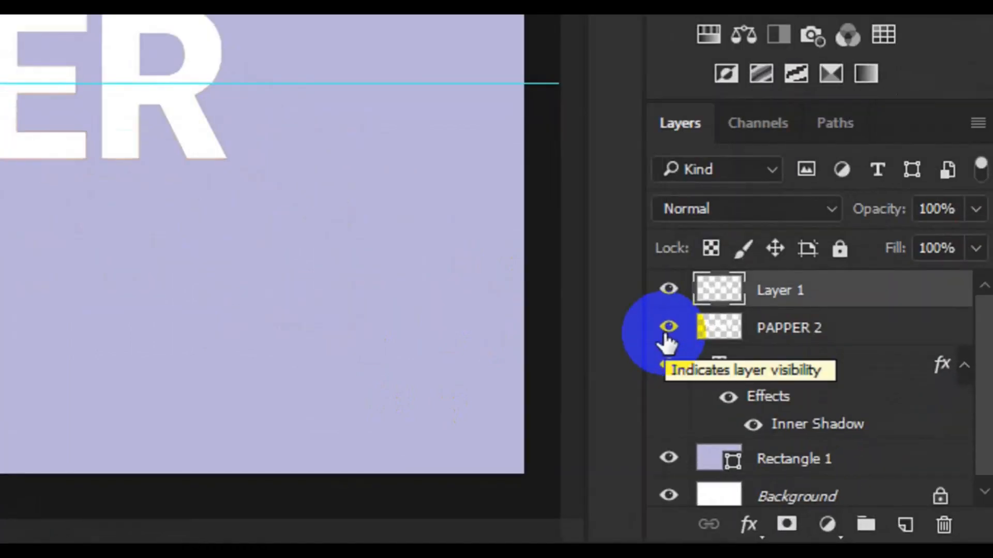
Hide the PAPPER 2 layer so only the cut upper half on Layer 1 covers the orange text.
left_click(666, 333)
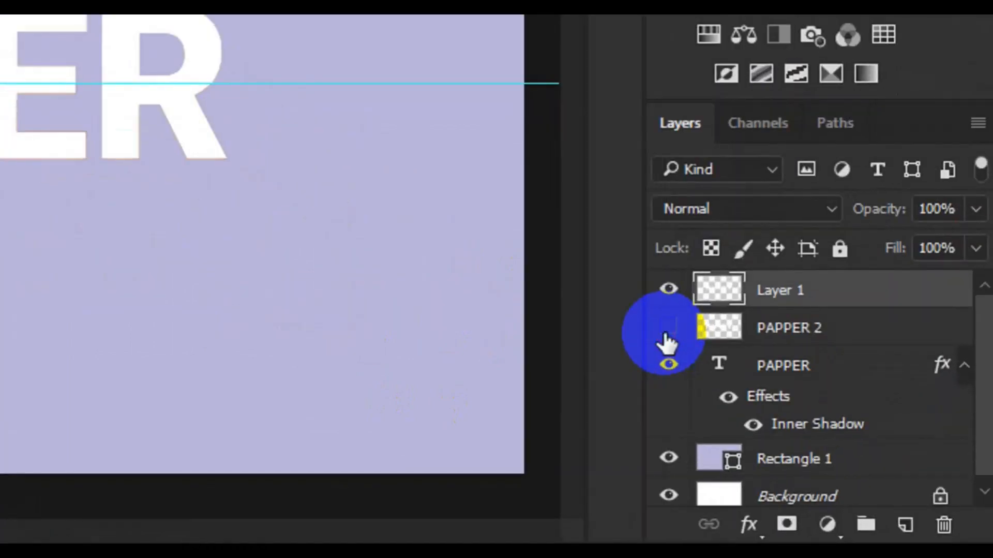
left_click(666, 333)
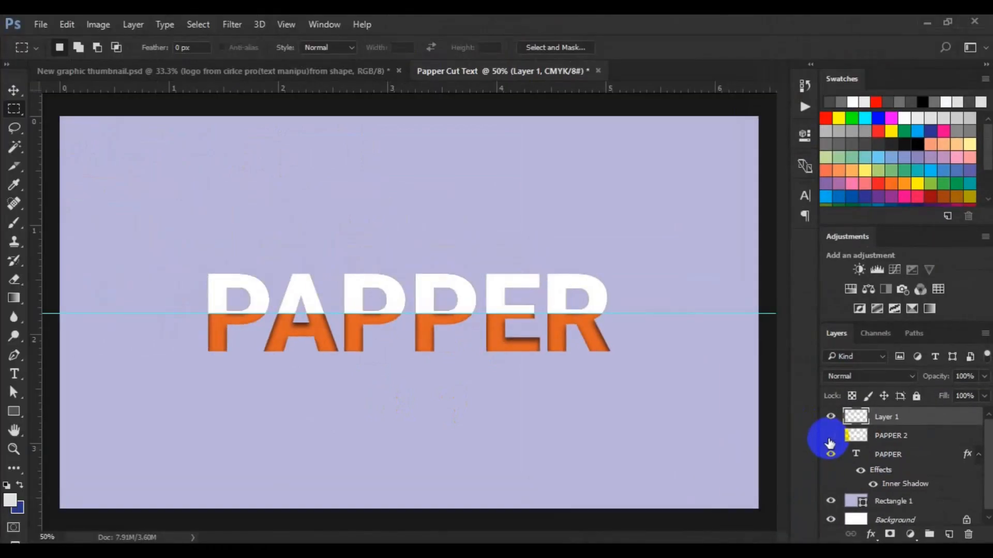
left_click(829, 438)
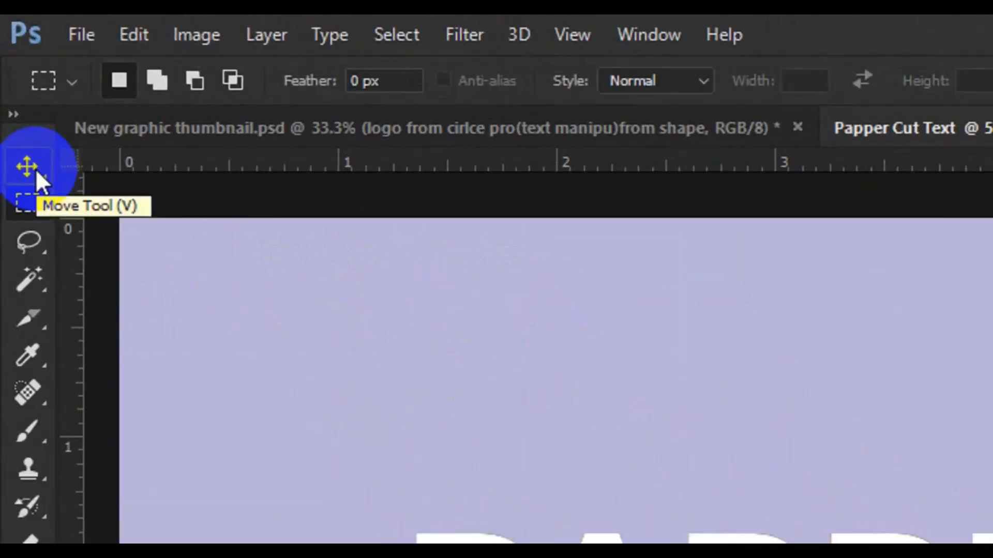
Skew the white upper-half lettering on Layer 1 horizontally to -15.39° with Free Transform and apply the transformation.
left_click(36, 170)
left_click(35, 170)
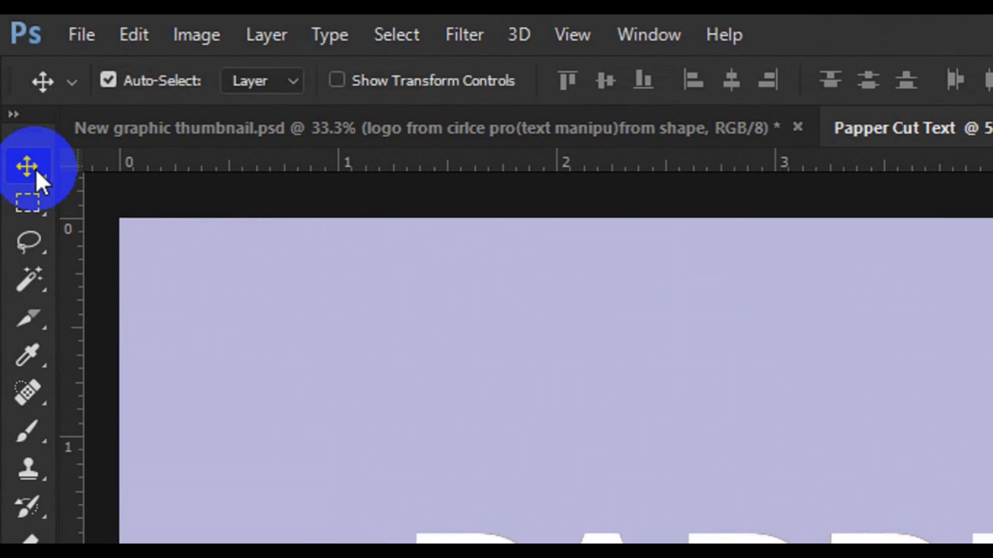
left_click(150, 33)
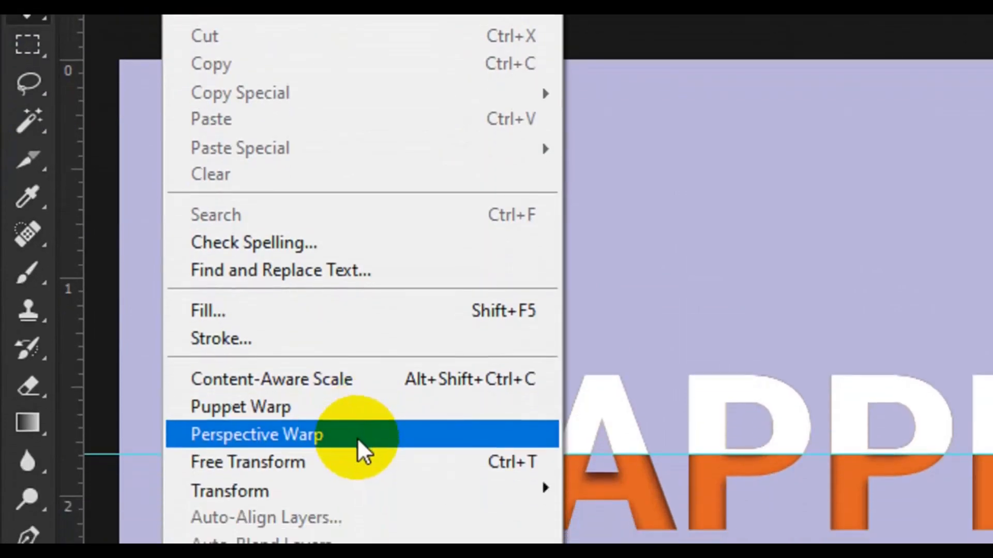
left_click(358, 460)
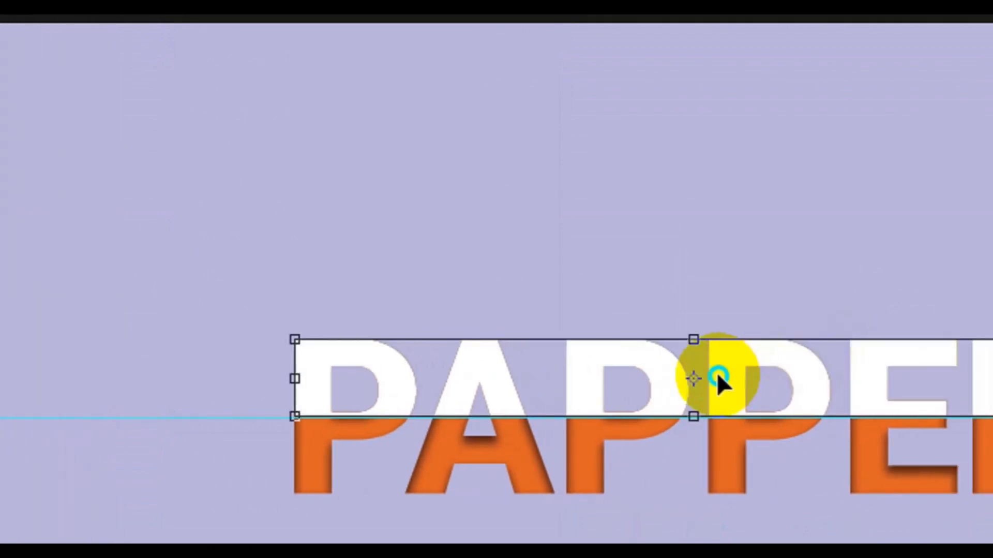
right_click(718, 379)
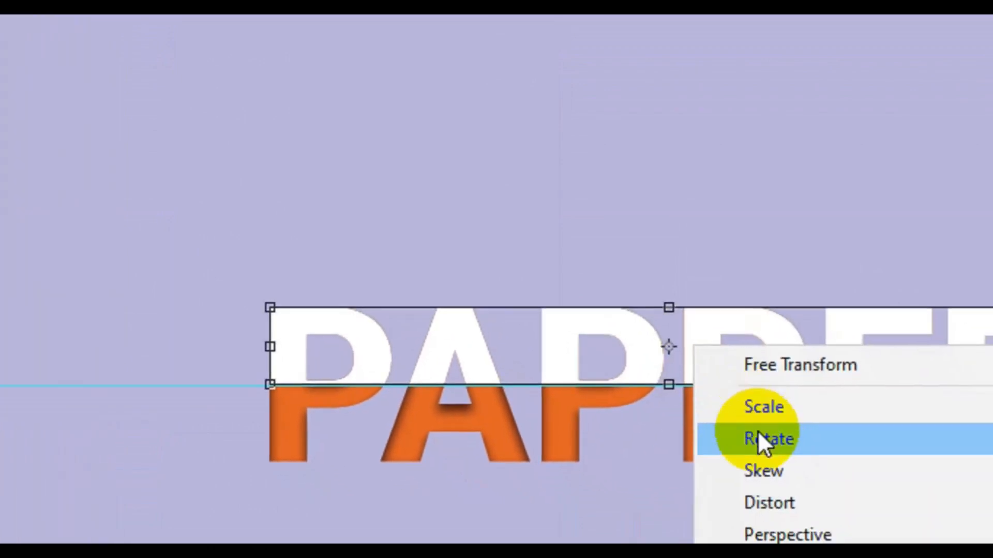
left_click(764, 470)
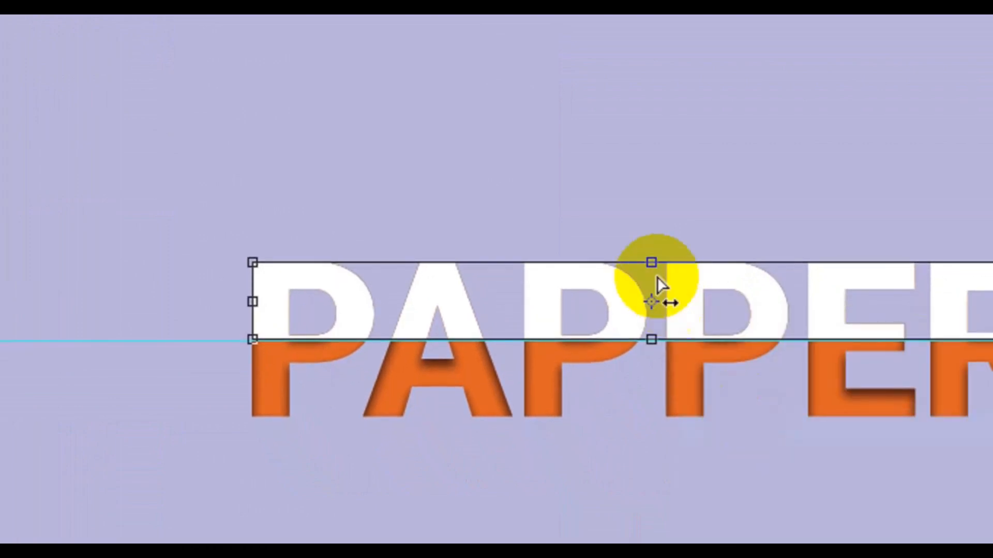
left_click_drag(653, 263, 674, 264)
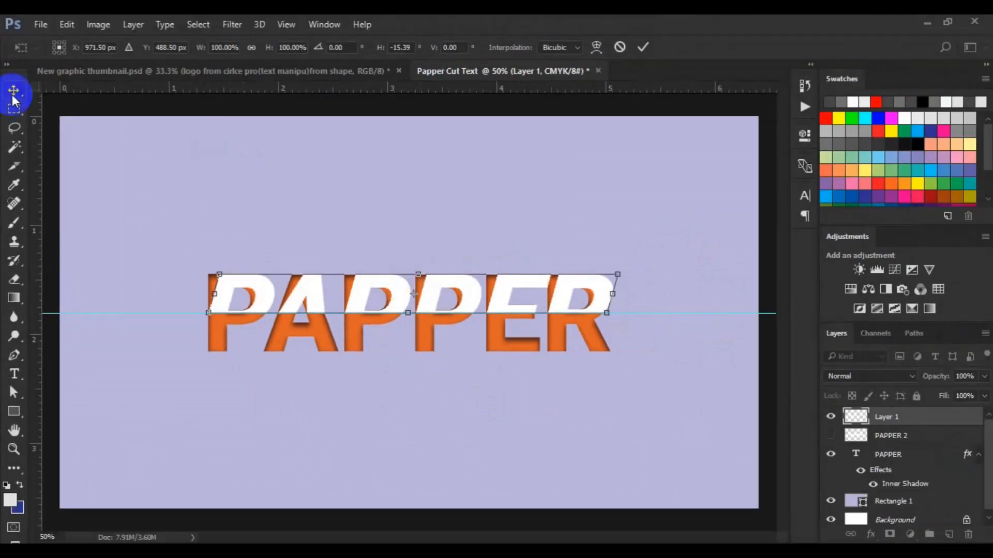
left_click(13, 96)
left_click(356, 209)
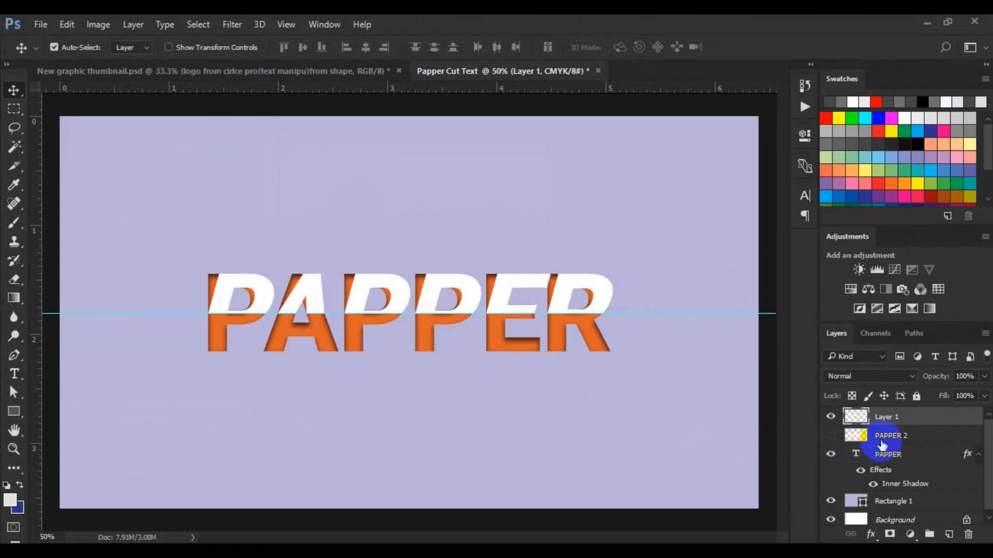
Show the PAPPER 2 layer, delete its lettering above the centre guide with a rectangular marquee, and deselect.
left_click(882, 439)
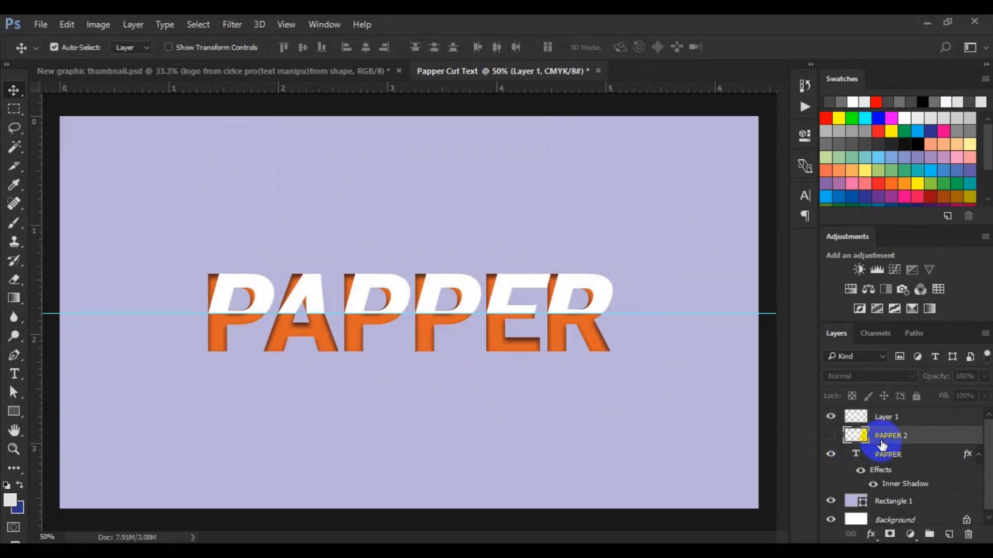
left_click(831, 437)
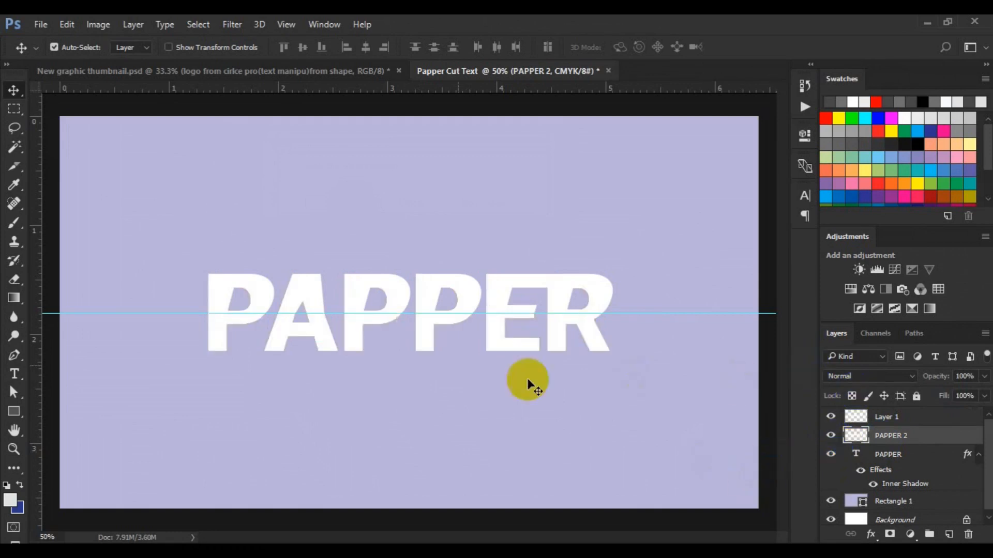
left_click(20, 109)
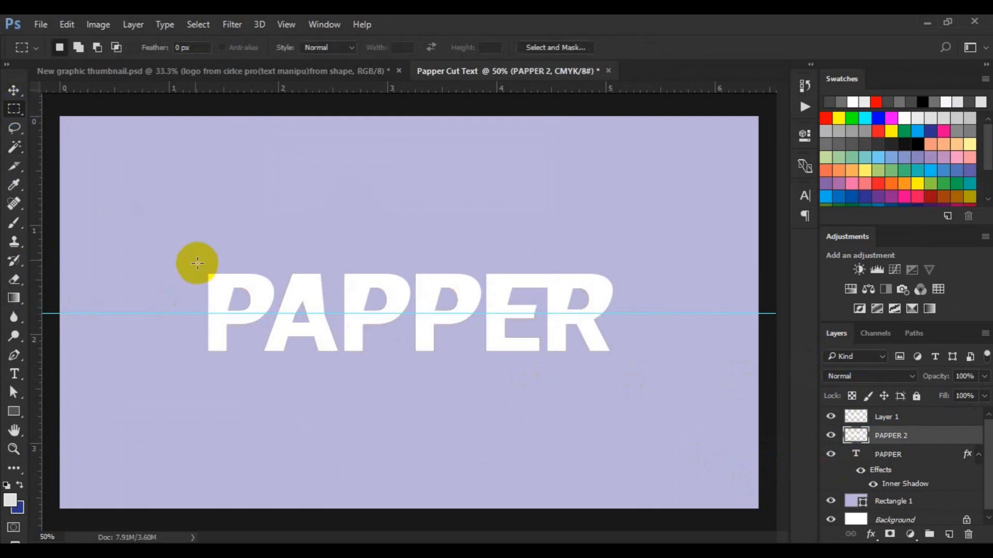
left_click_drag(179, 240, 628, 313)
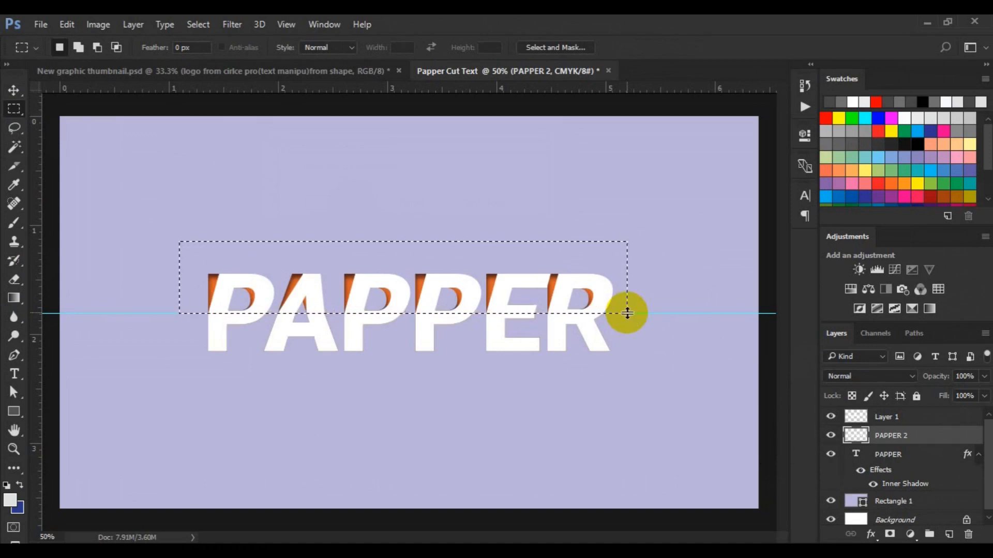
key("ctrl+d")
key("v")
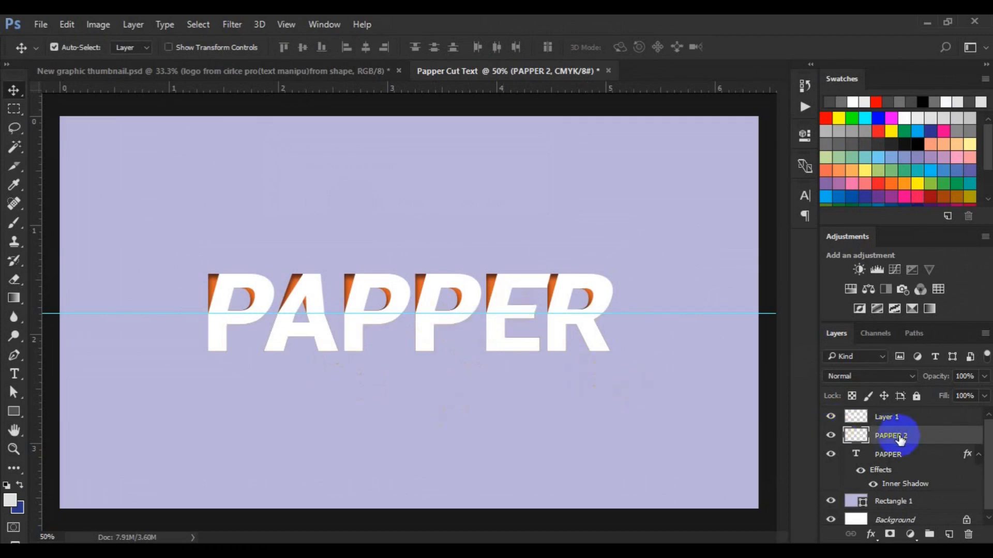
Add a Color Overlay in light grey bbbfc0 to the PAPPER 2 layer.
right_click(900, 438)
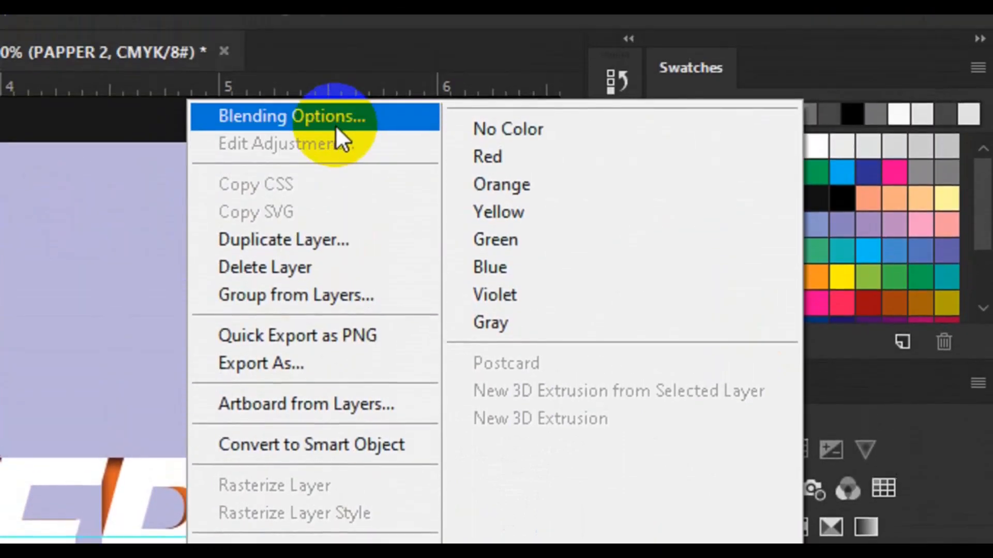
left_click(339, 30)
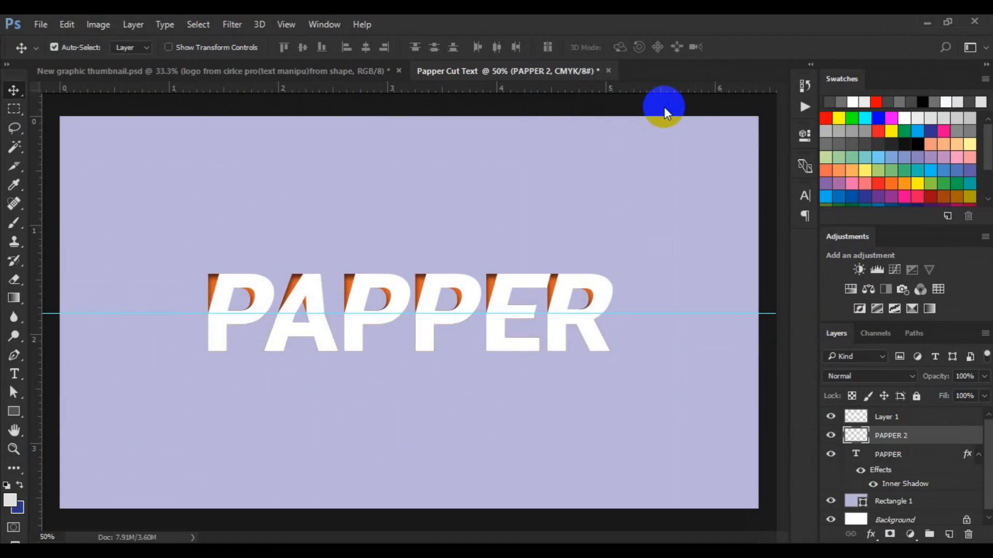
key("h")
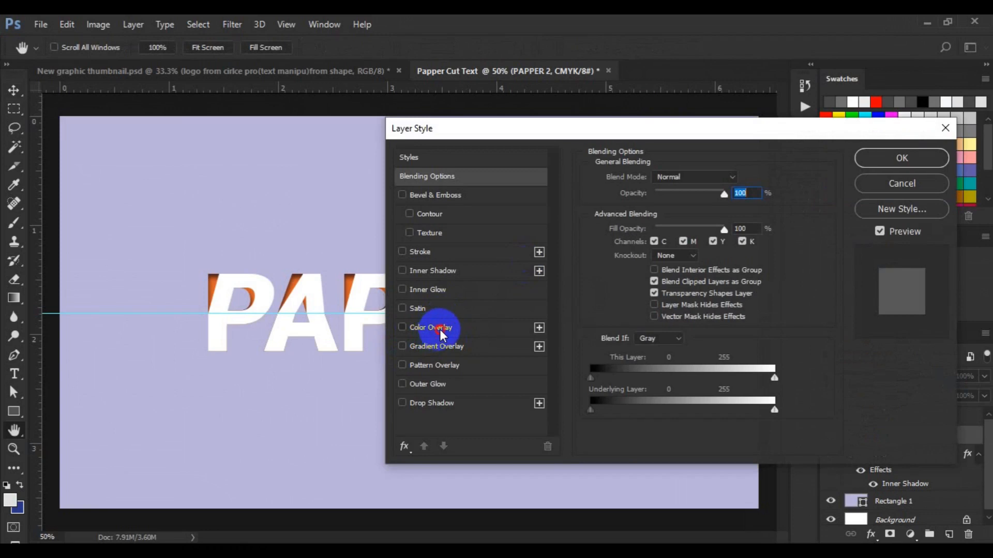
left_click(441, 331)
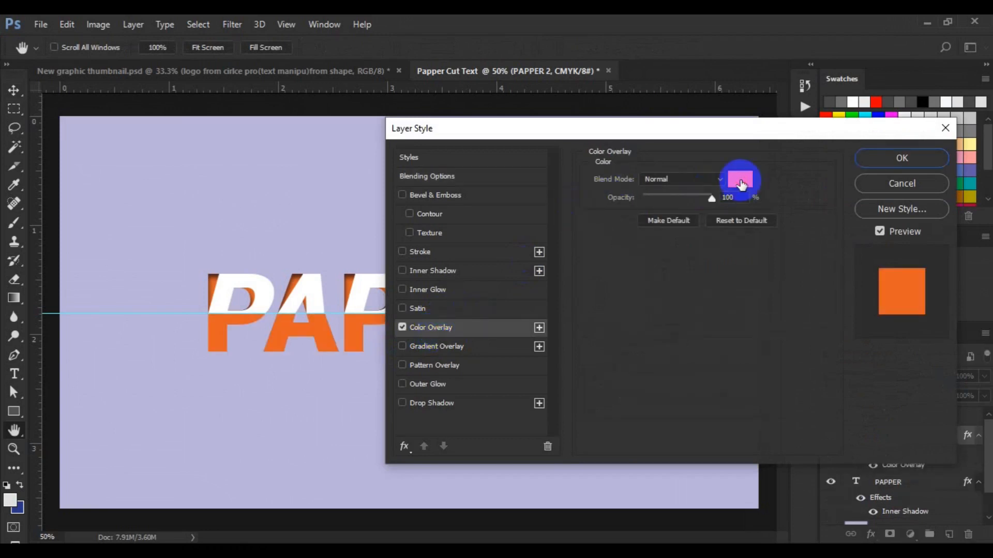
left_click(740, 181)
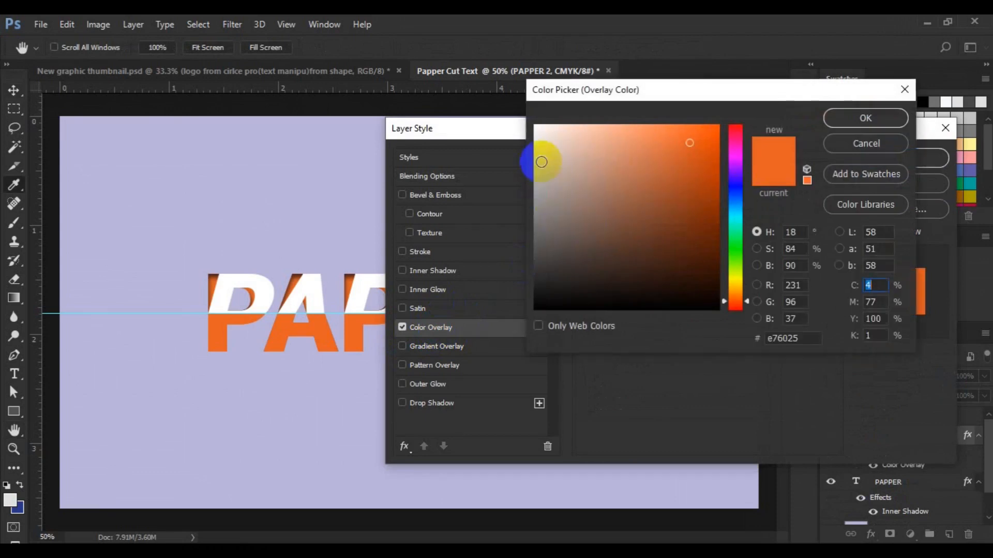
left_click(538, 156)
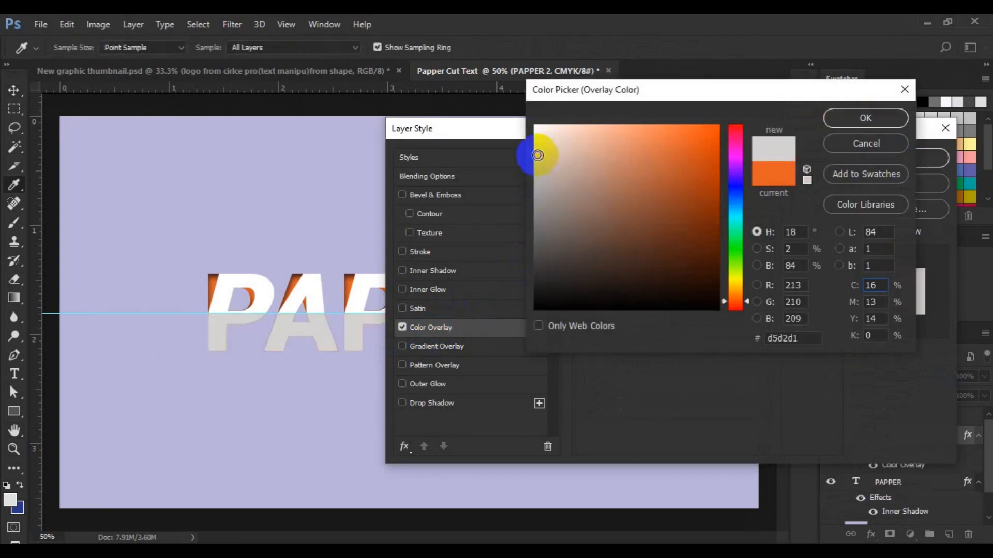
left_click(549, 146)
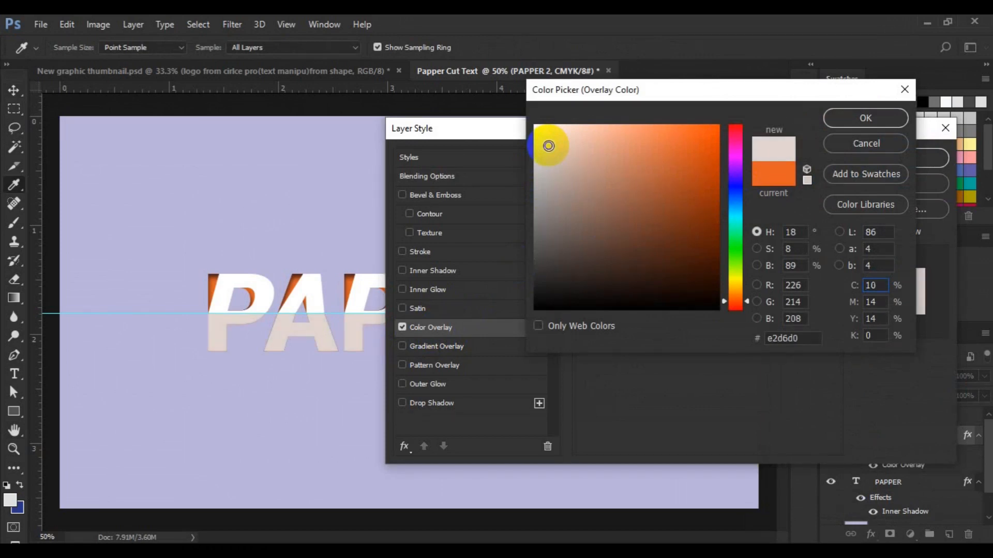
left_click(540, 159)
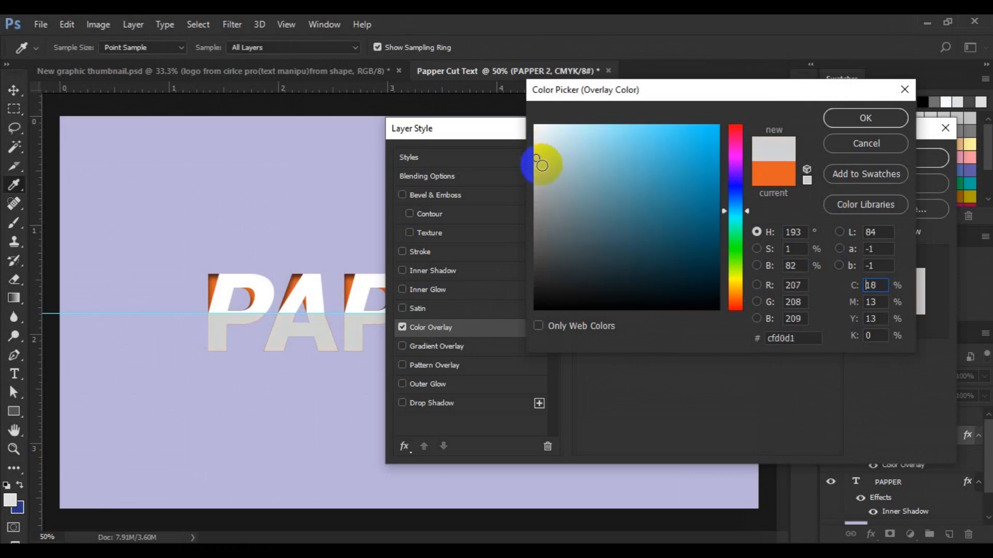
left_click(539, 170)
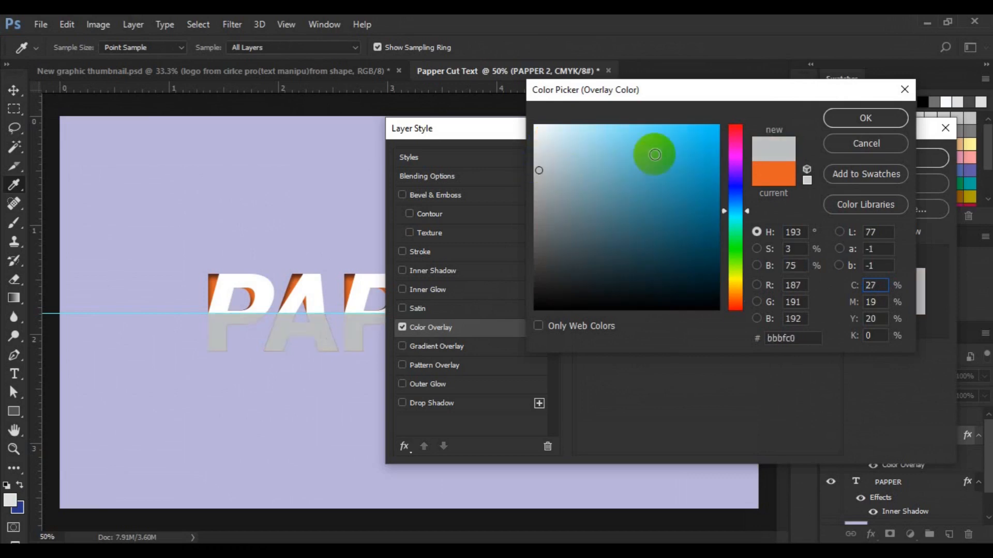
left_click(858, 124)
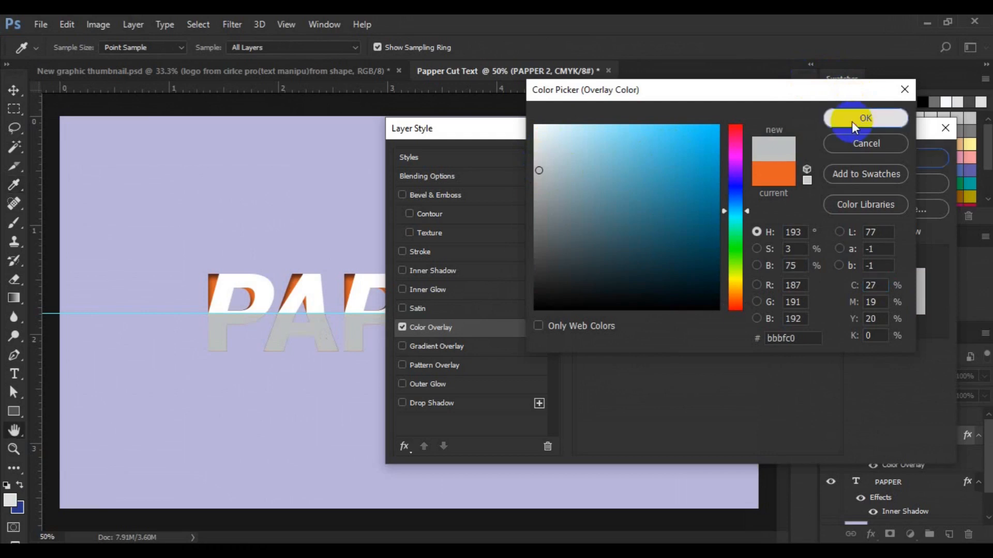
left_click(901, 160)
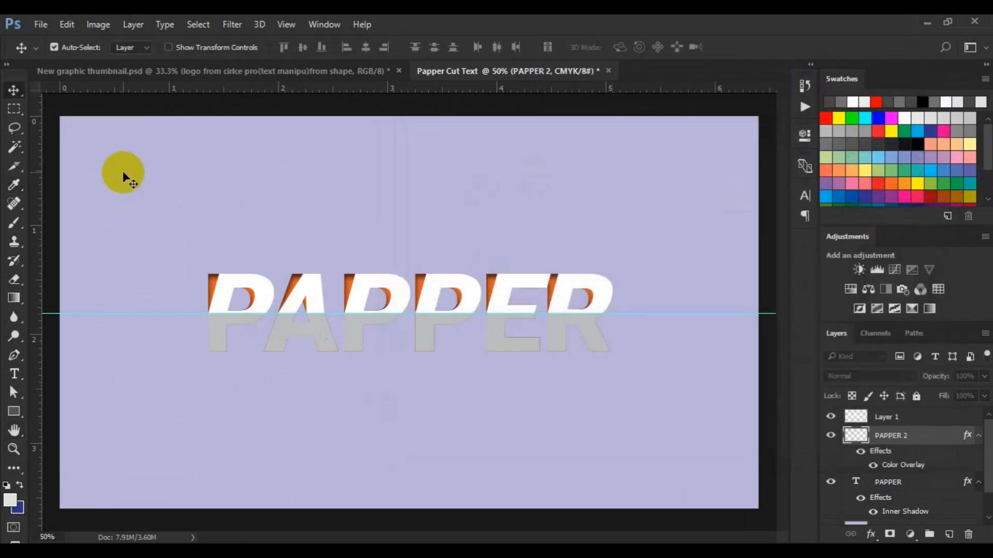
Skew the grey lower-half lettering on PAPPER 2 horizontally to 15.04° with Free Transform and apply the transformation.
left_click(67, 27)
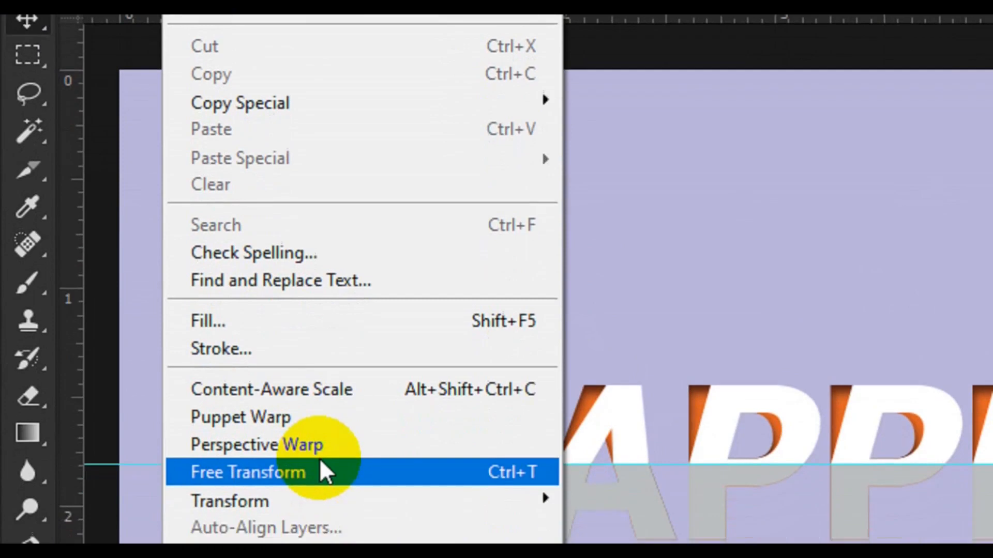
left_click(320, 471)
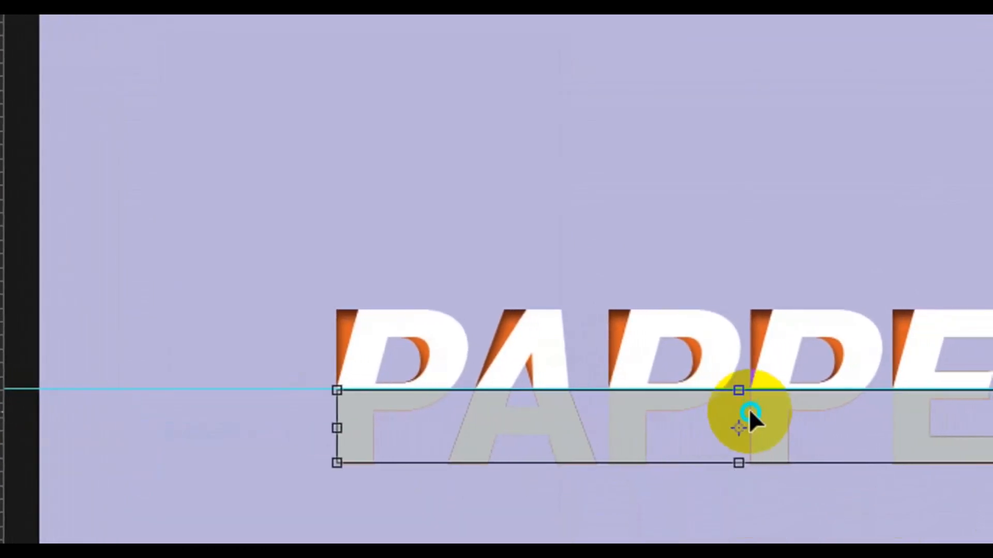
right_click(750, 413)
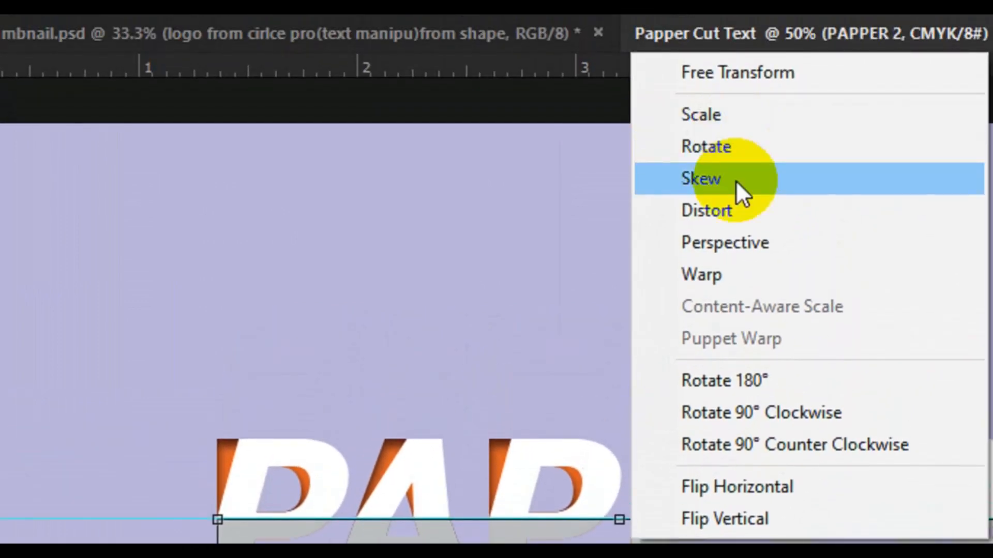
left_click(736, 181)
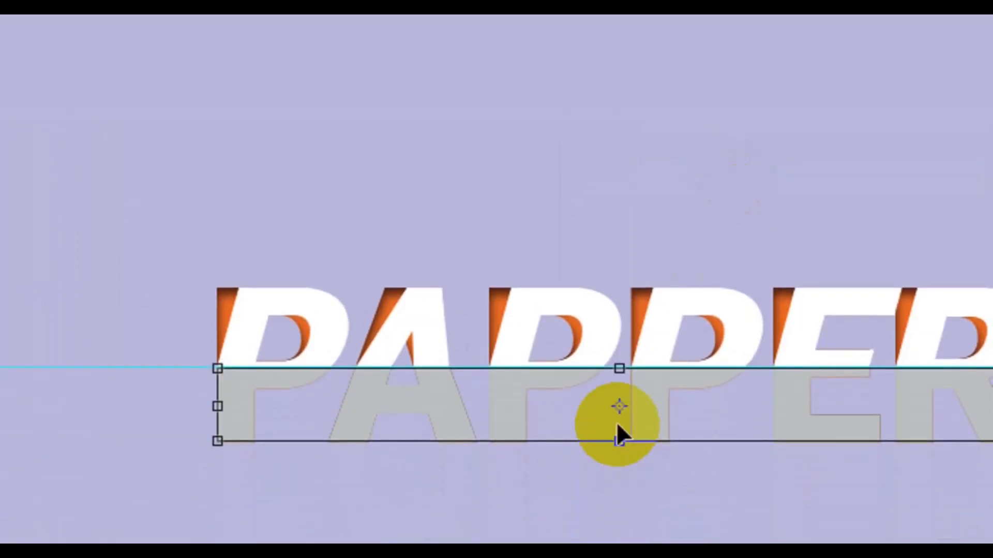
mouse_move(619, 442)
left_mouse_down()
mouse_move(632, 411)
mouse_move(645, 408)
left_mouse_up()
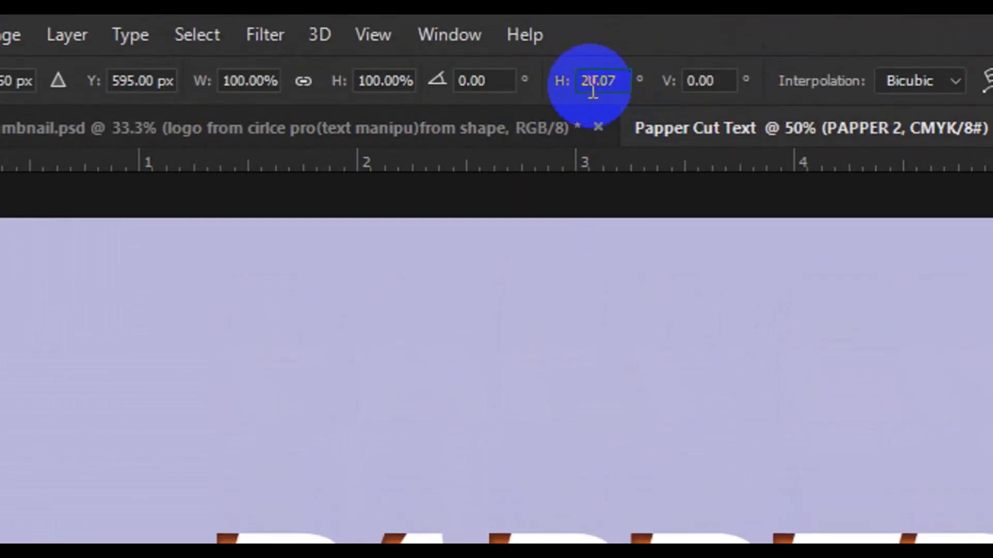
key("BackSpace")
key("BackSpace")
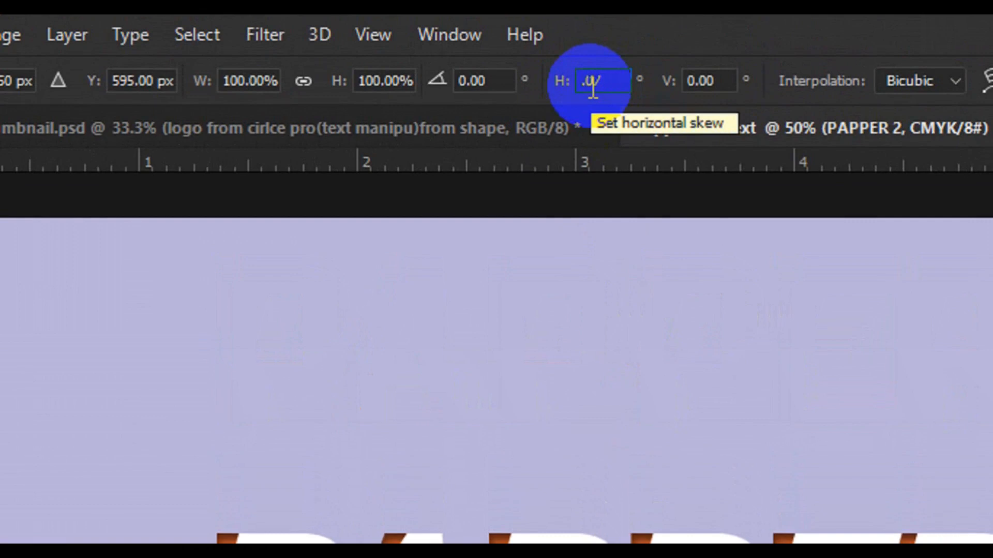
type("15.0")
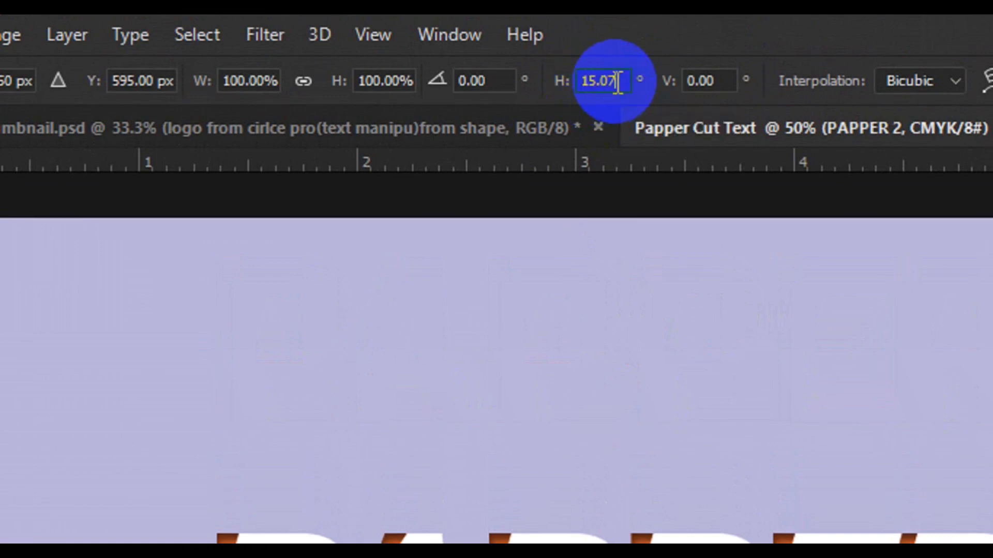
type("4")
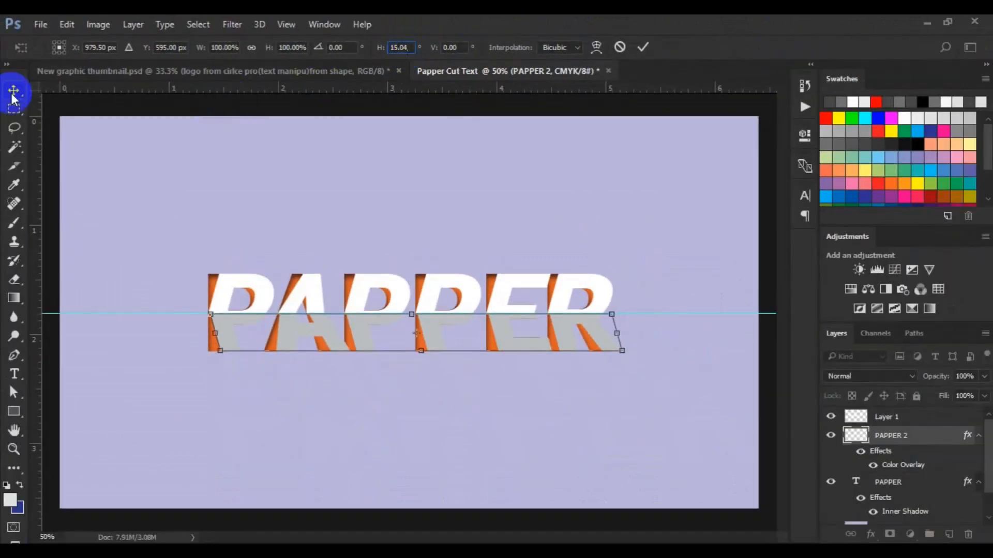
left_click(14, 92)
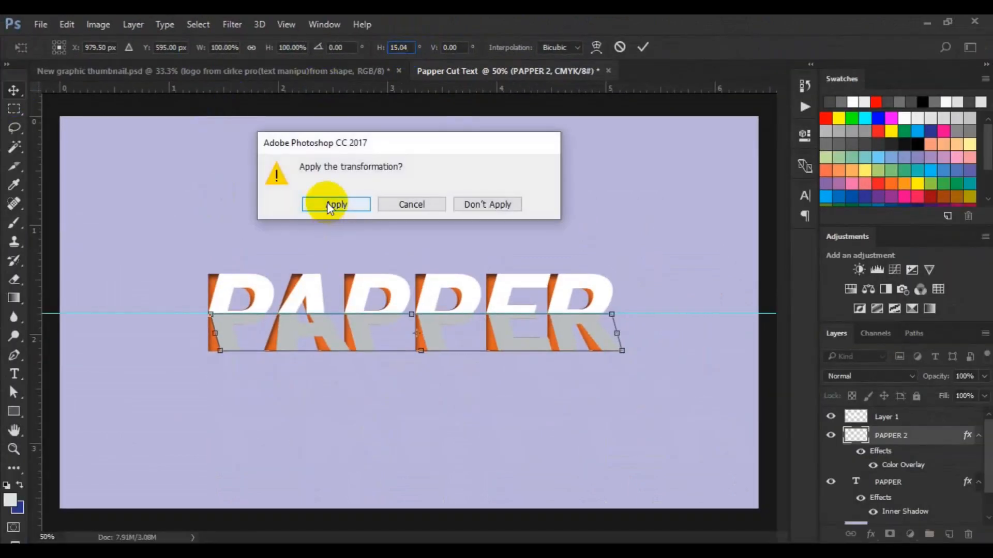
left_click(331, 204)
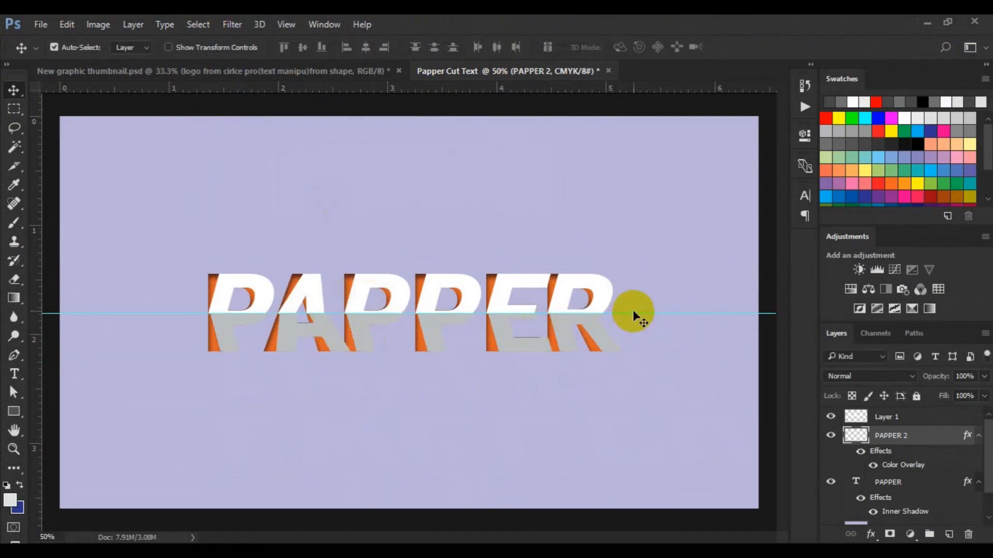
Move the centre guide up to the canvas's upper edge and recolour the Rectangle 1 background to pale lavender d8d7f0.
left_click_drag(634, 315, 610, 123)
left_click_drag(610, 117, 610, 115)
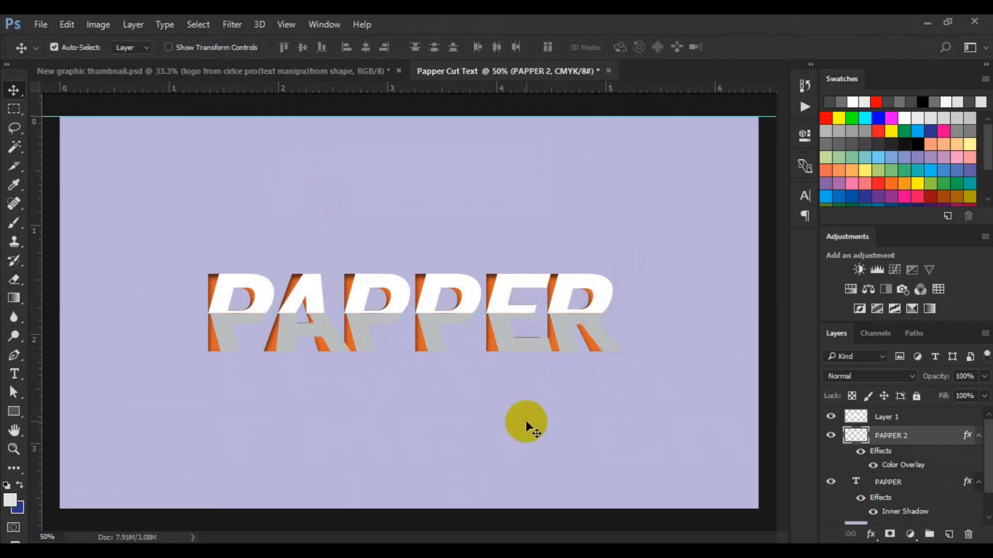
left_click(863, 516)
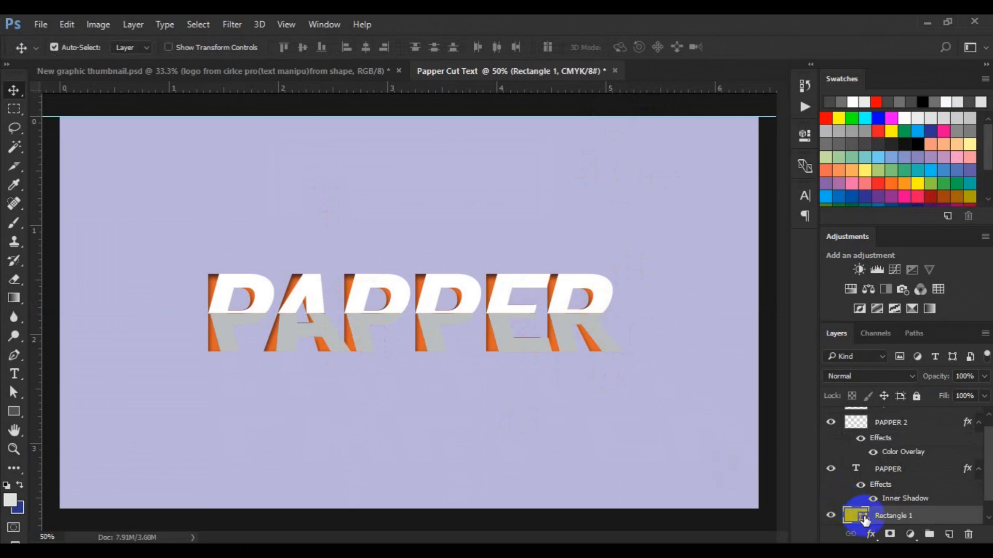
double_click(860, 515)
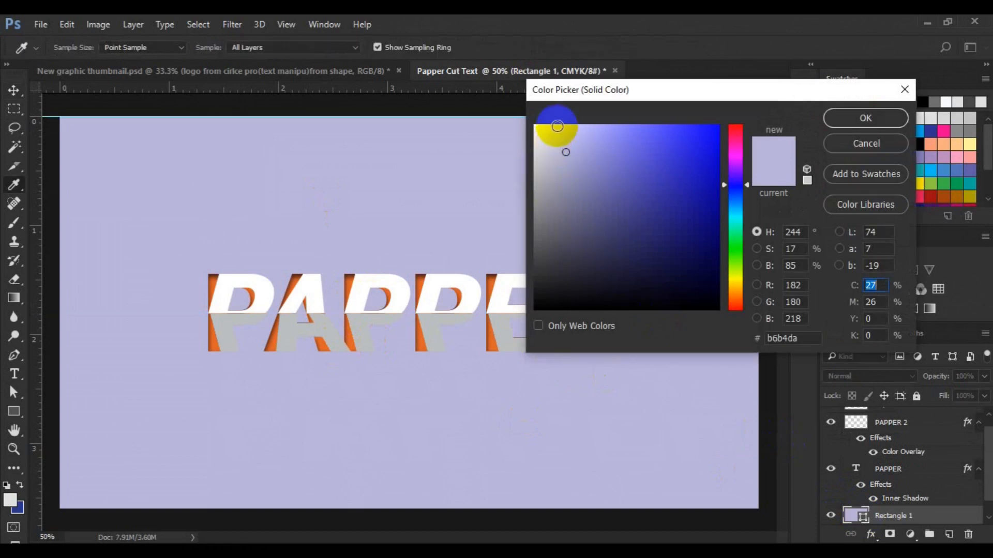
left_click(557, 129)
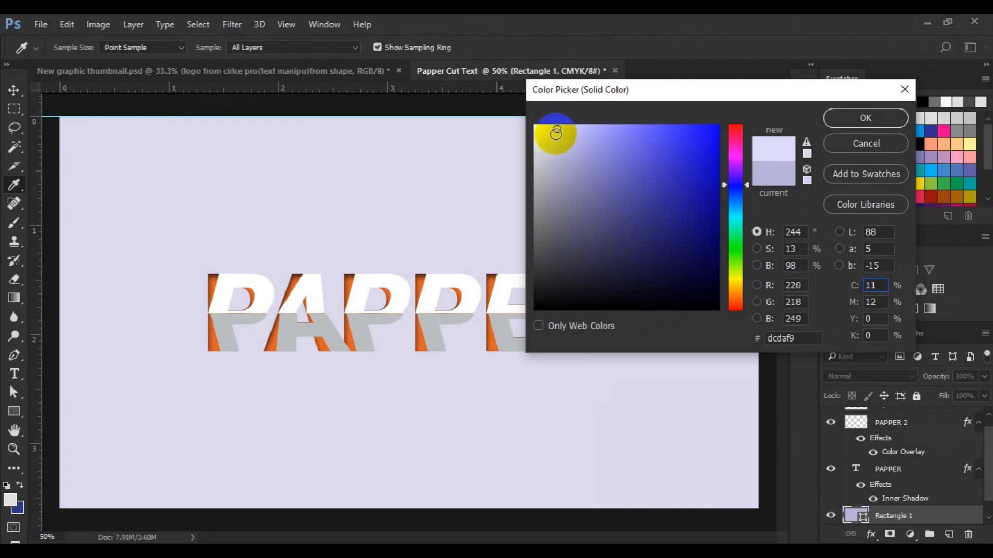
left_click(553, 135)
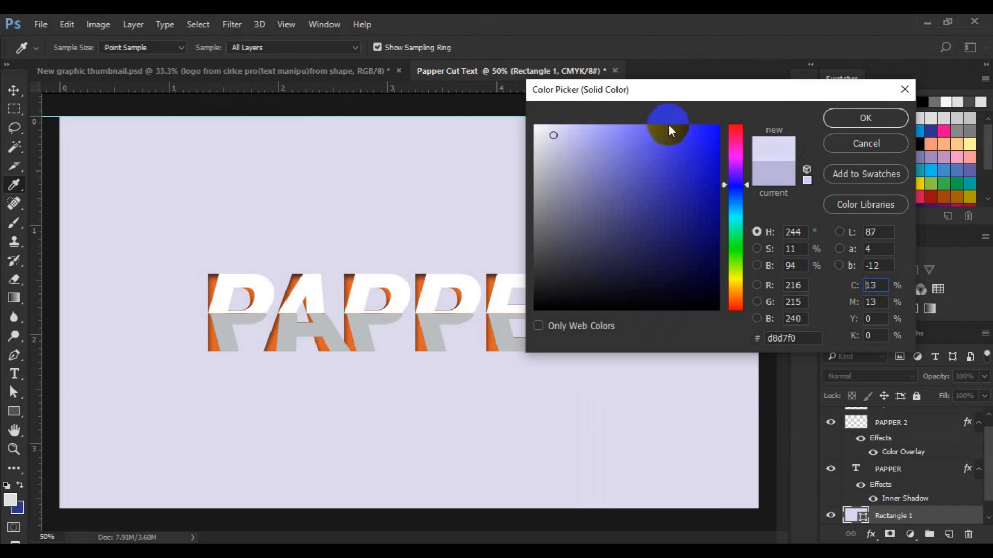
left_click(858, 117)
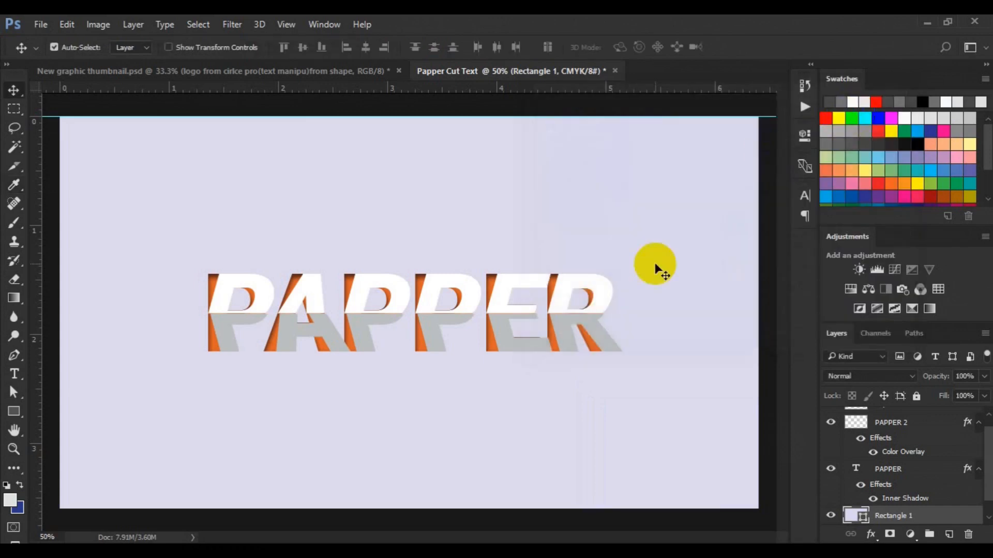
Align the left edges of Layer 1 and the PAPPER text layer.
left_click(521, 336)
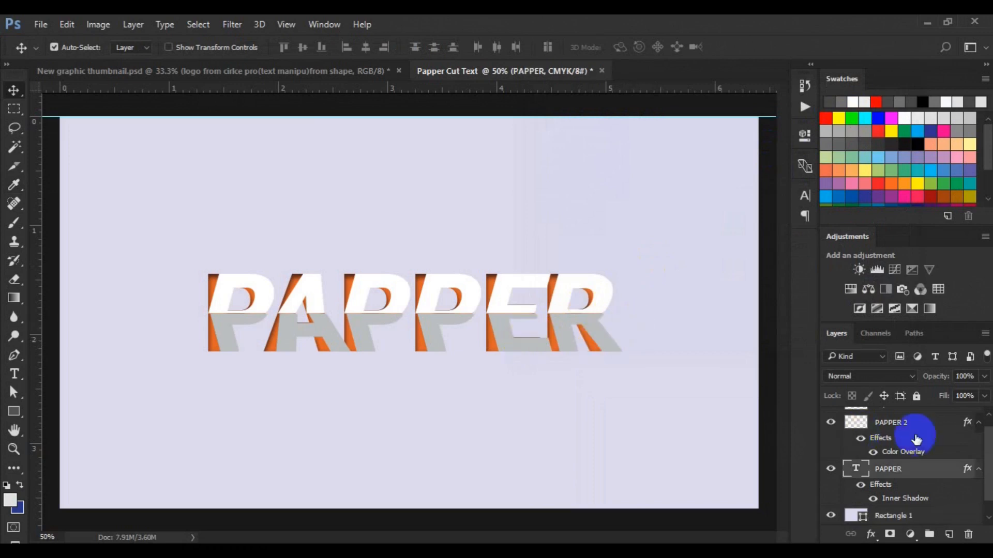
scroll(972, 420, "up", 1)
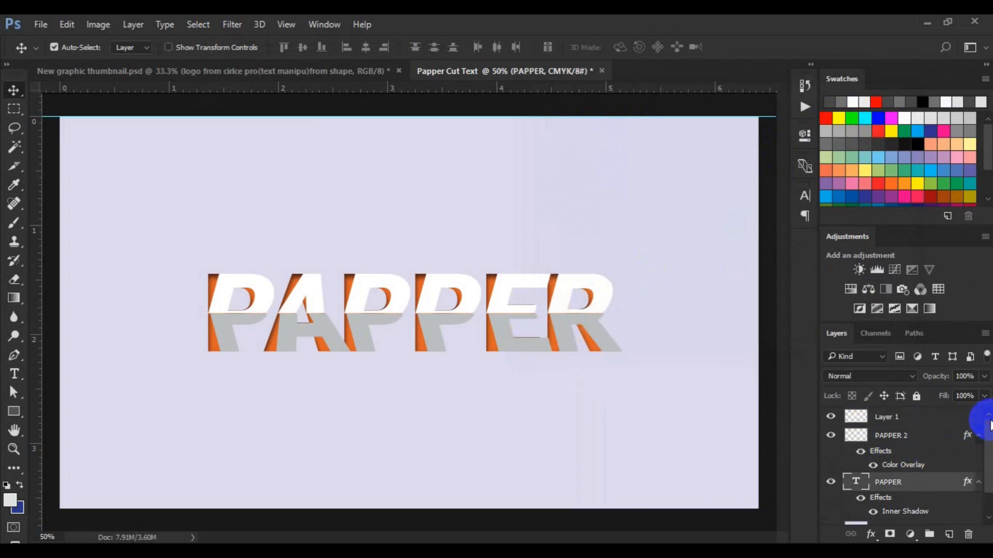
left_click(894, 422)
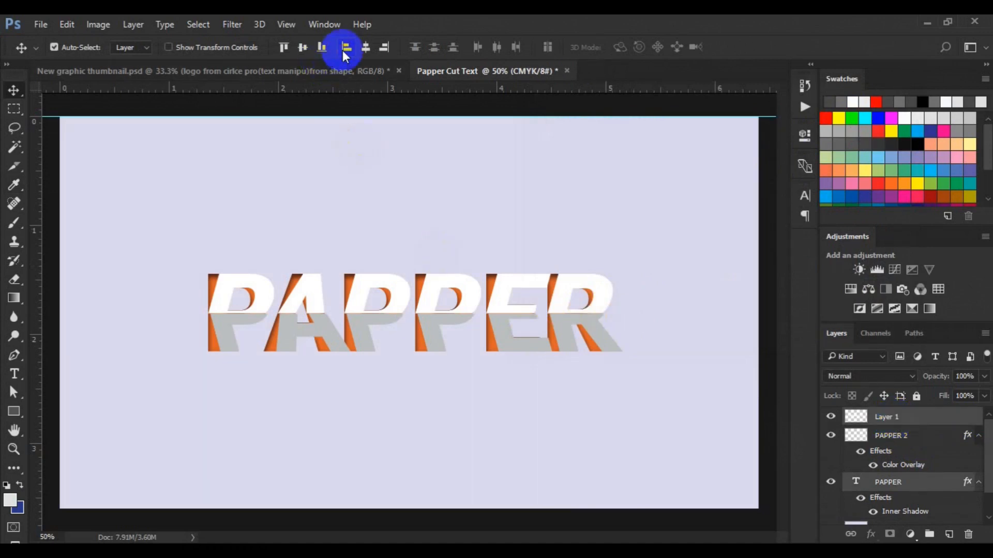
left_click(344, 51)
Turn off the Color Overlay on PAPPER 2 and align the left edges of PAPPER 2 and Layer 1.
left_click(899, 435)
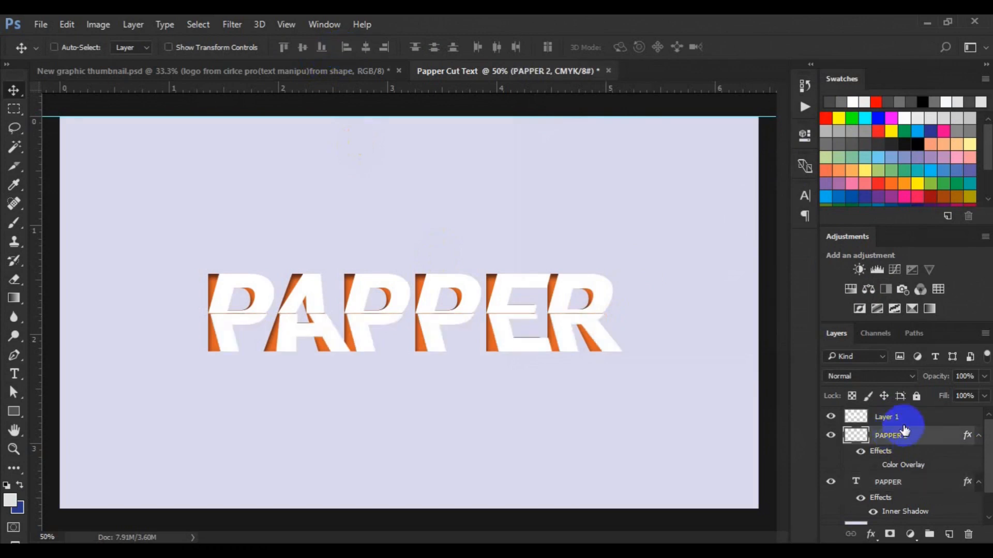
left_click(902, 422, "ctrl")
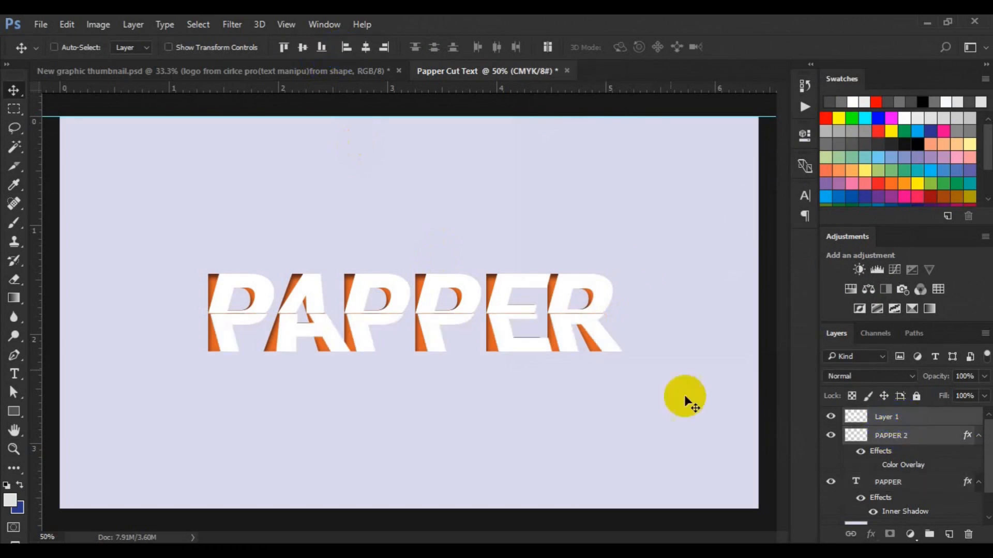
left_click(346, 51)
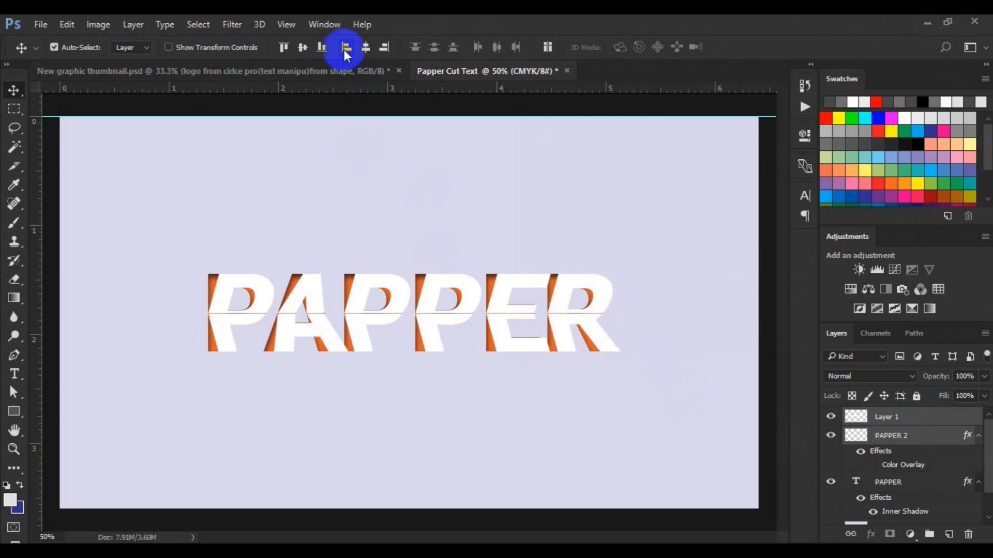
left_click(902, 433)
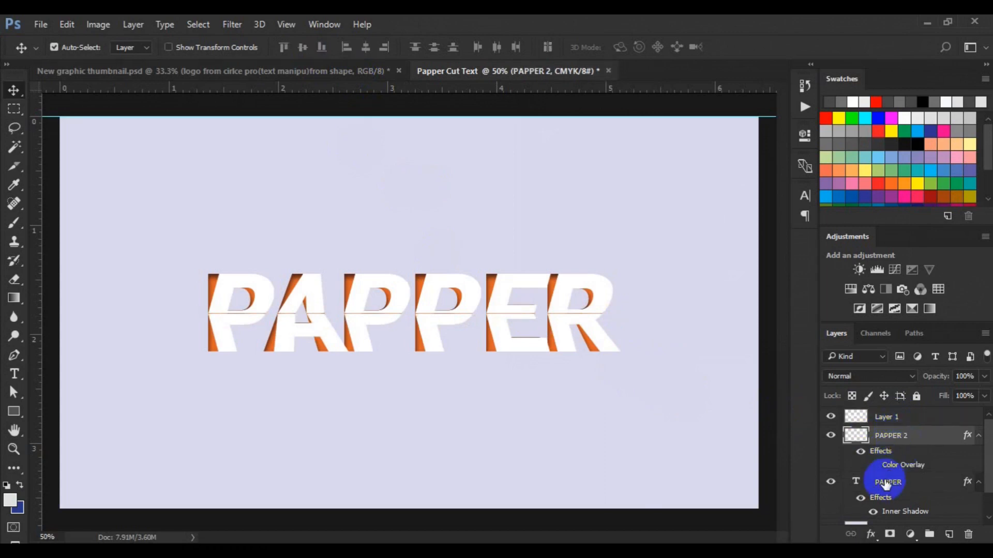
left_click(900, 419)
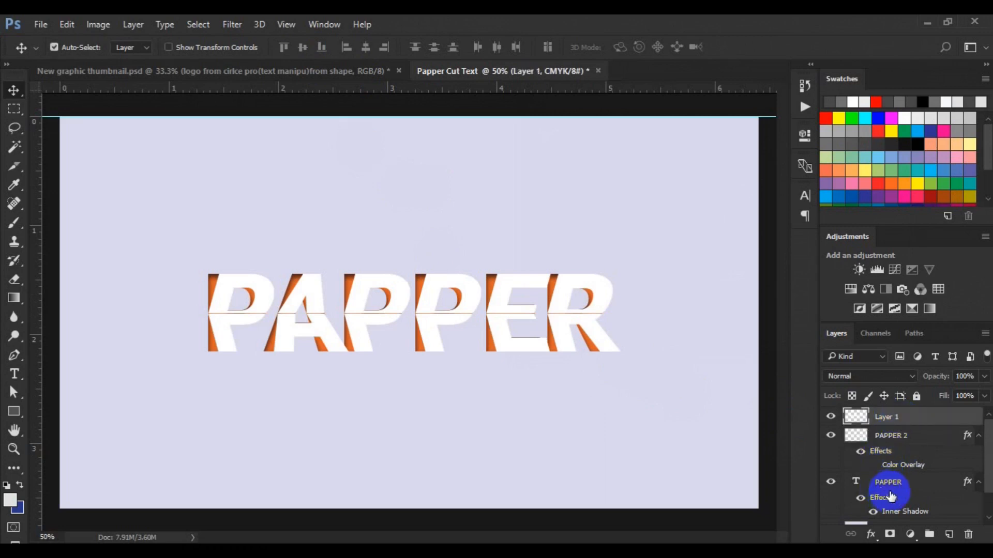
key("ctrl")
left_click(893, 489, "ctrl")
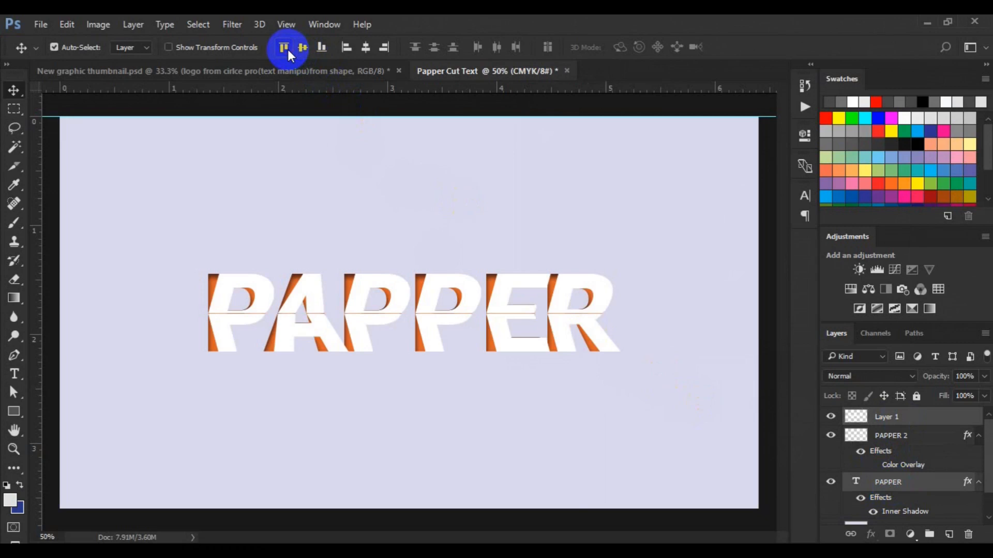
Group Layer 1, PAPPER 2 and the PAPPER text layer together.
left_click(888, 421)
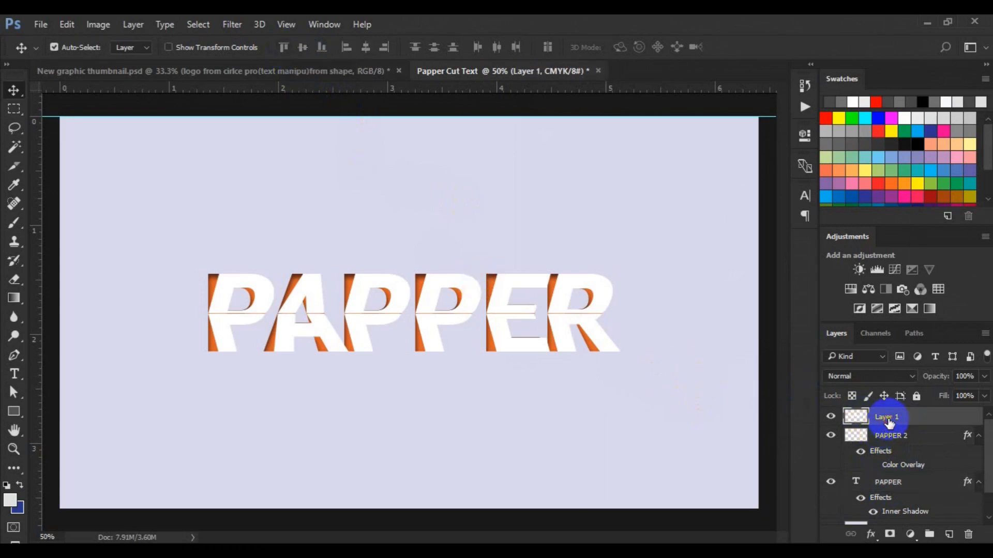
left_click(895, 485, "shift")
key("ctrl")
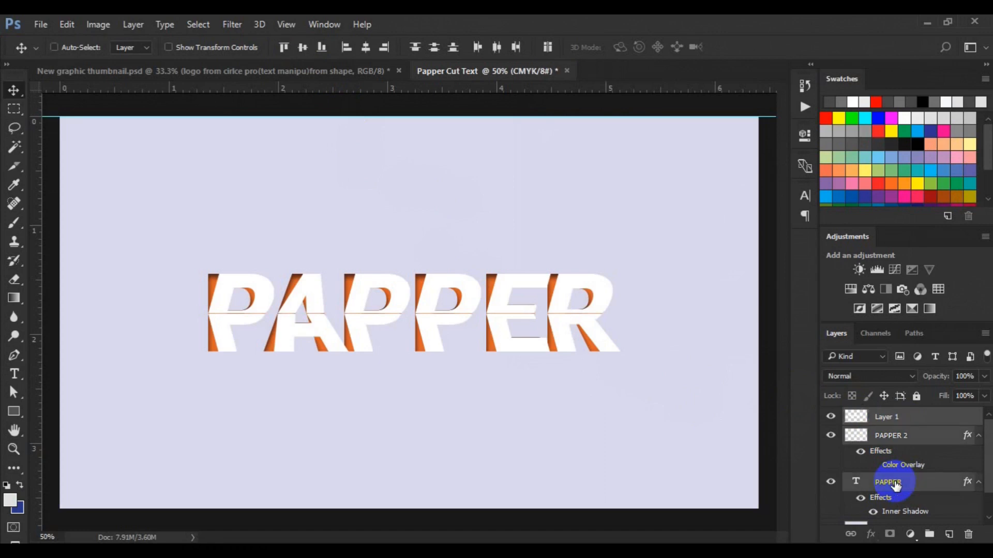
key("ctrl+g")
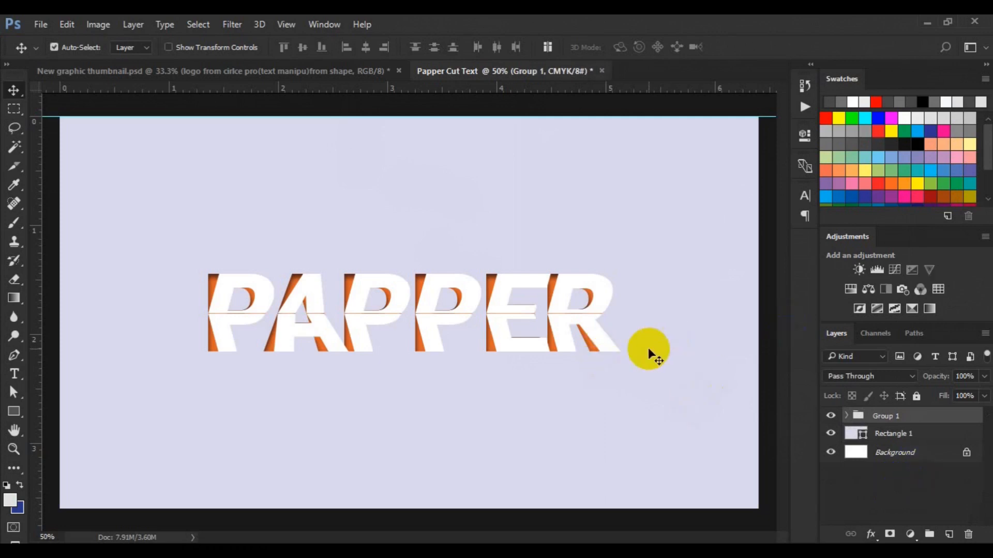
Rotate the lettering group to -10.40° and scale it proportionally to 132.33% with Free Transform, applying the transformation.
key("ctrl+t")
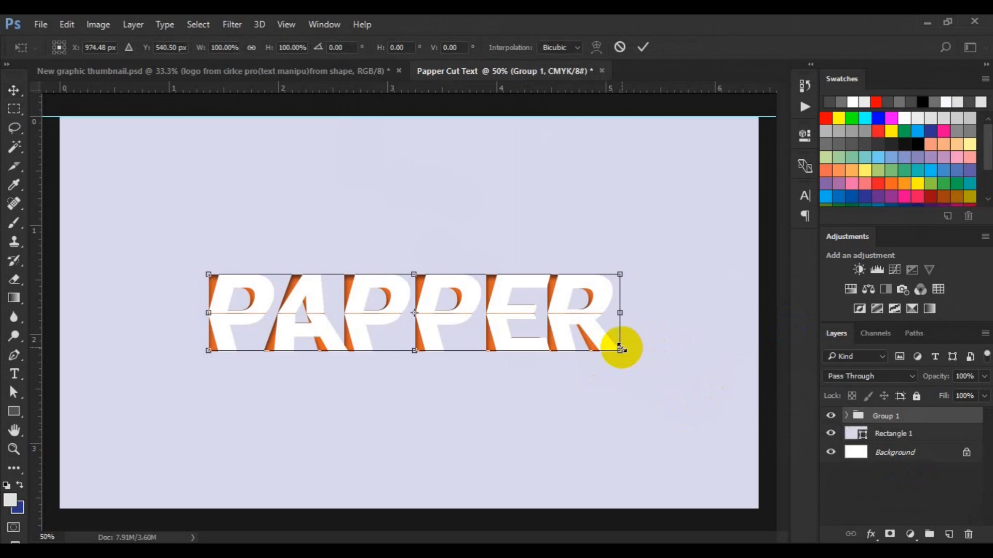
key("Return")
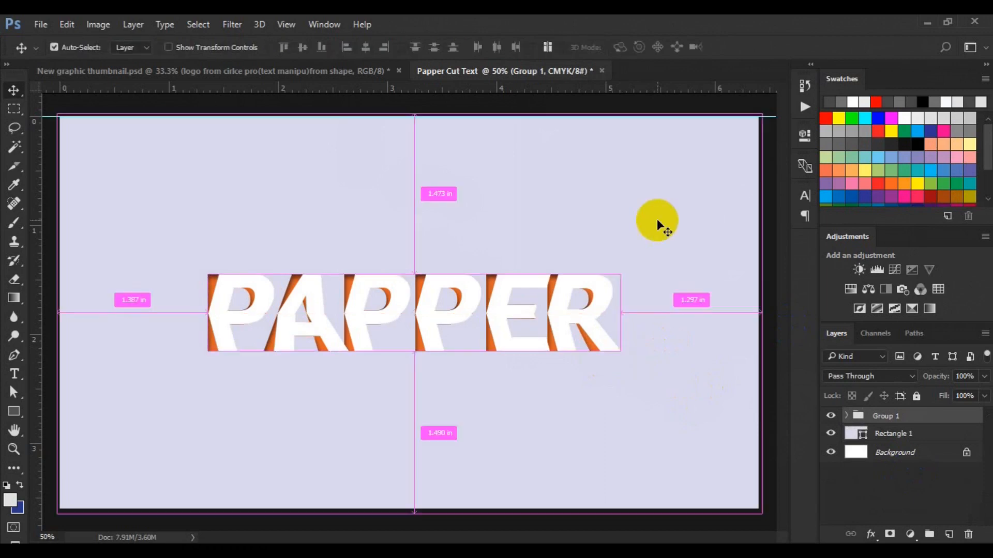
key("ctrl+t")
left_click_drag(658, 288, 649, 244)
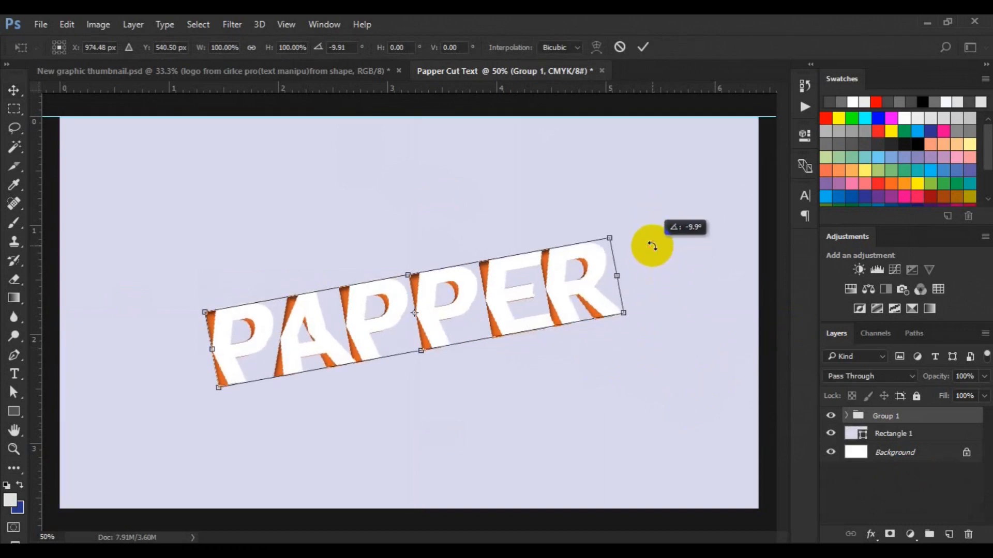
left_click_drag(625, 312, 695, 342)
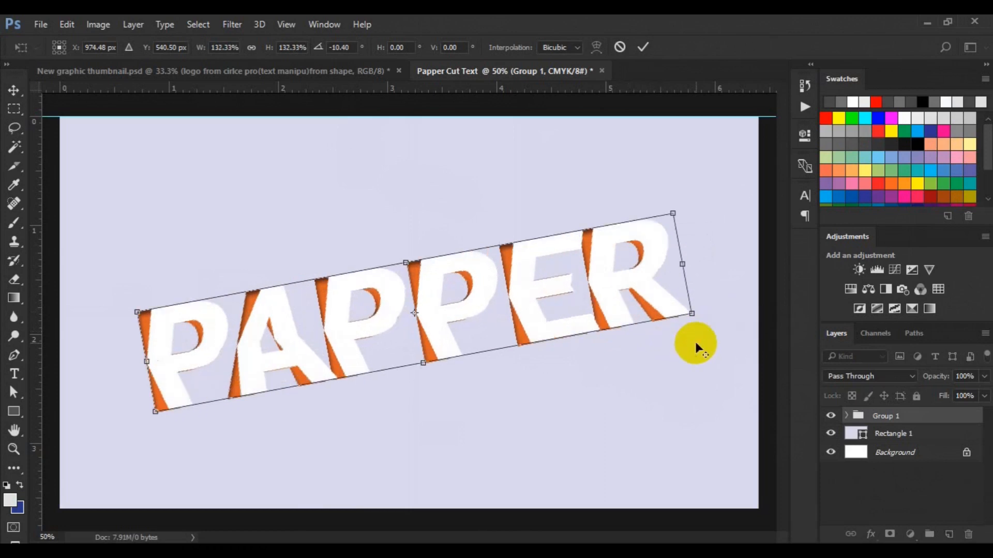
key("Return")
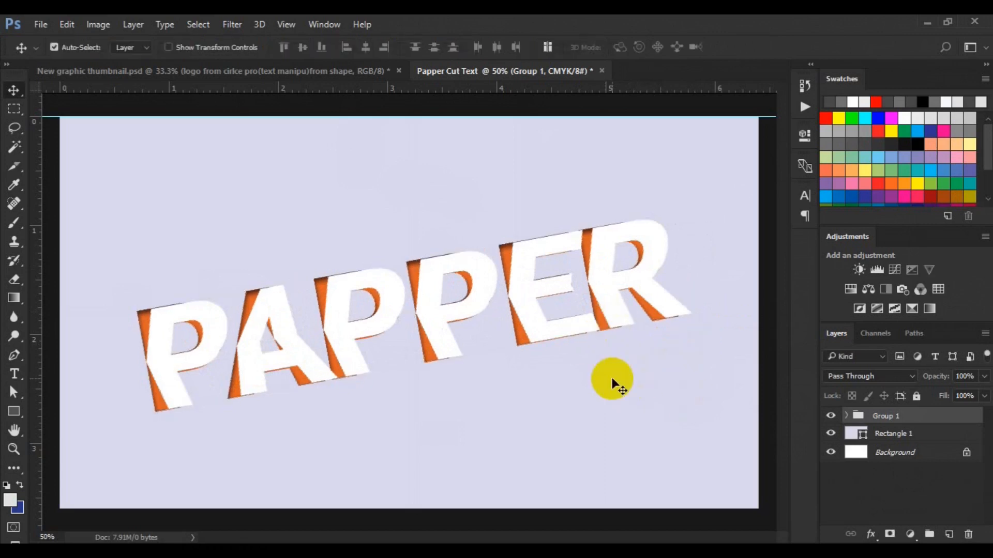
Turn the light grey Color Overlay back on for the PAPPER 2 layer, at Normal blend mode and 100% opacity.
left_click(439, 343)
left_click(853, 453)
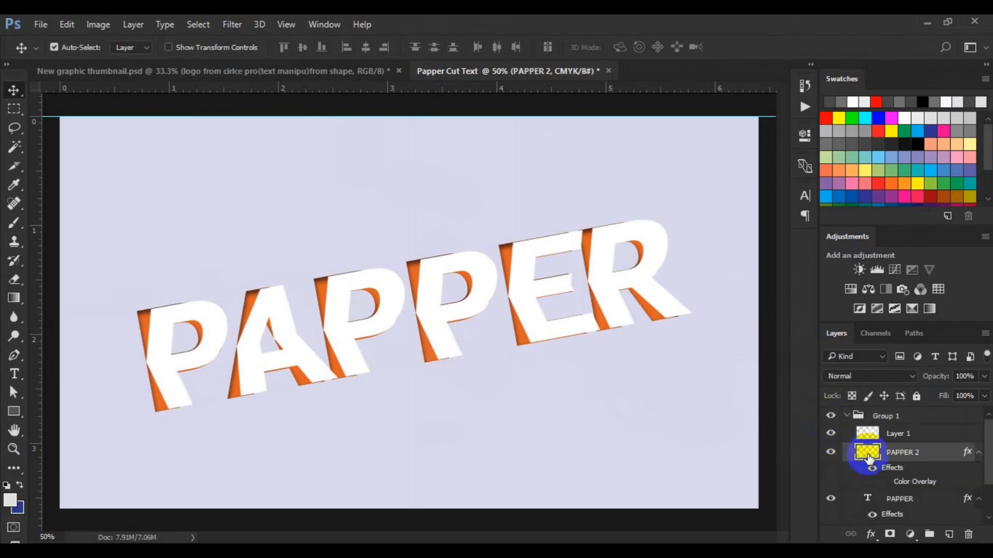
right_click(882, 453)
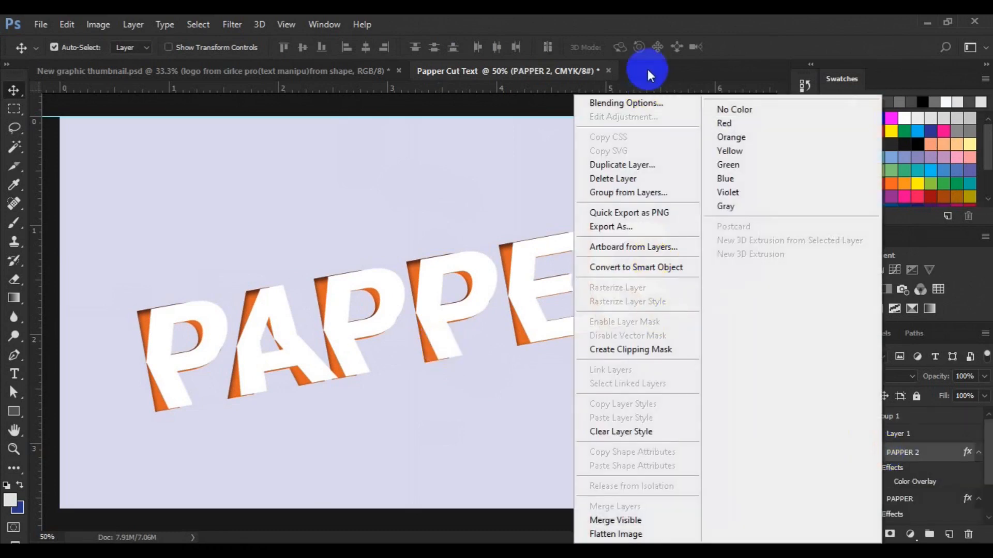
left_click(641, 103)
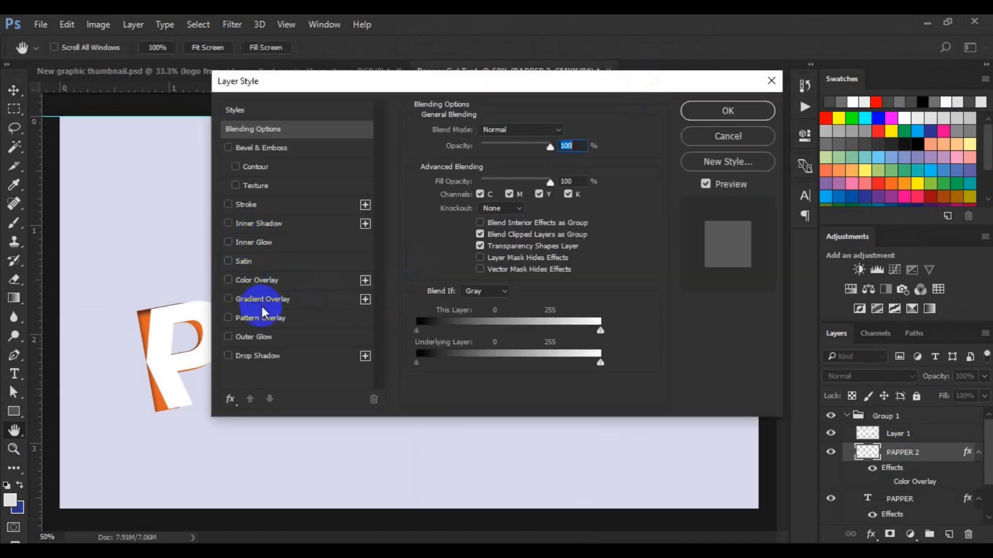
left_click(270, 283)
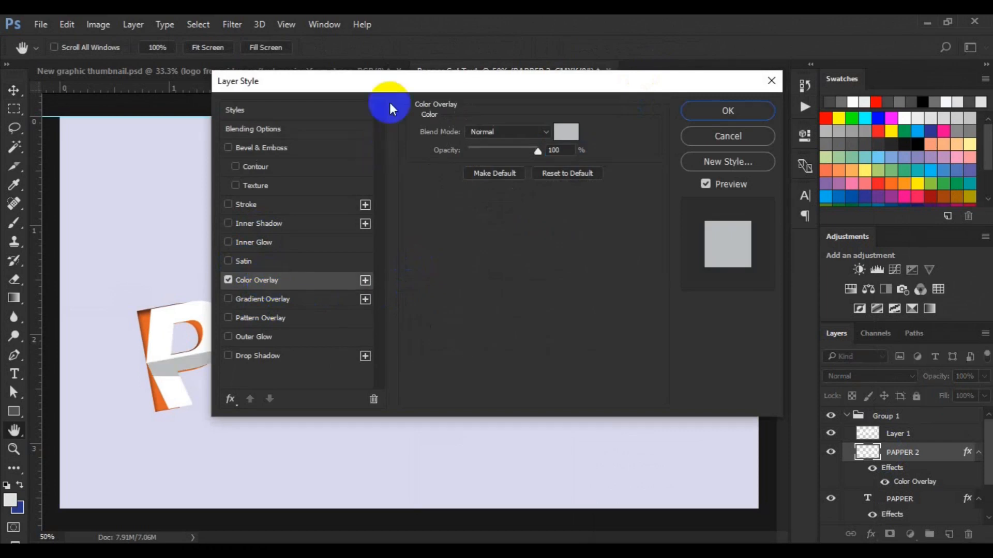
left_click(397, 83)
left_click_drag(397, 83, 571, 60)
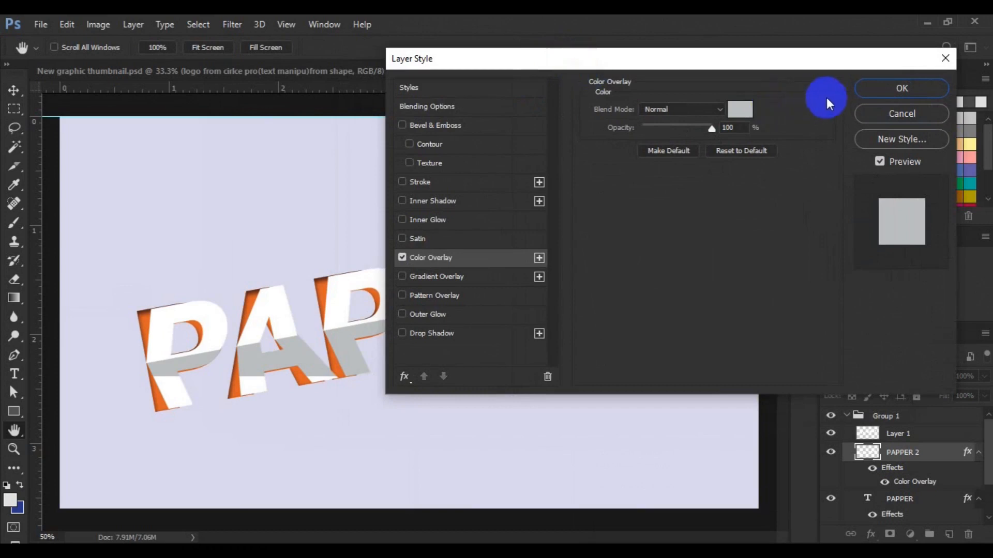
left_click(858, 91)
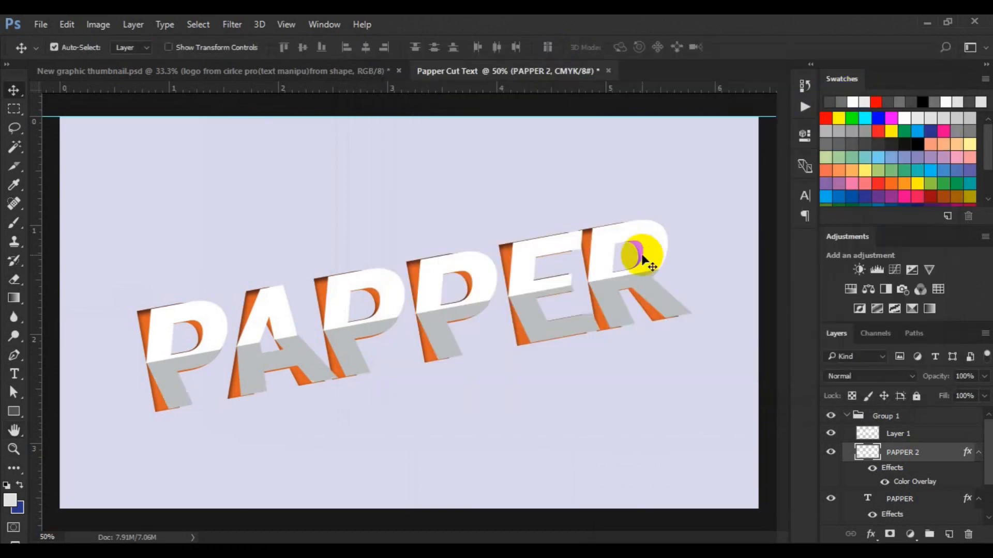
Remove the horizontal guide along the canvas's upper edge.
key("ctrl+minus")
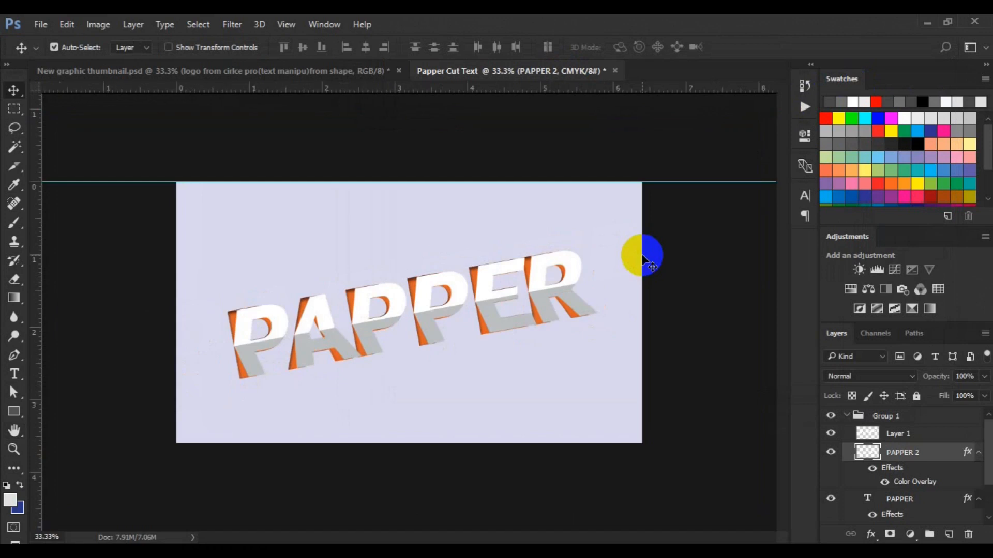
key("ctrl+minus")
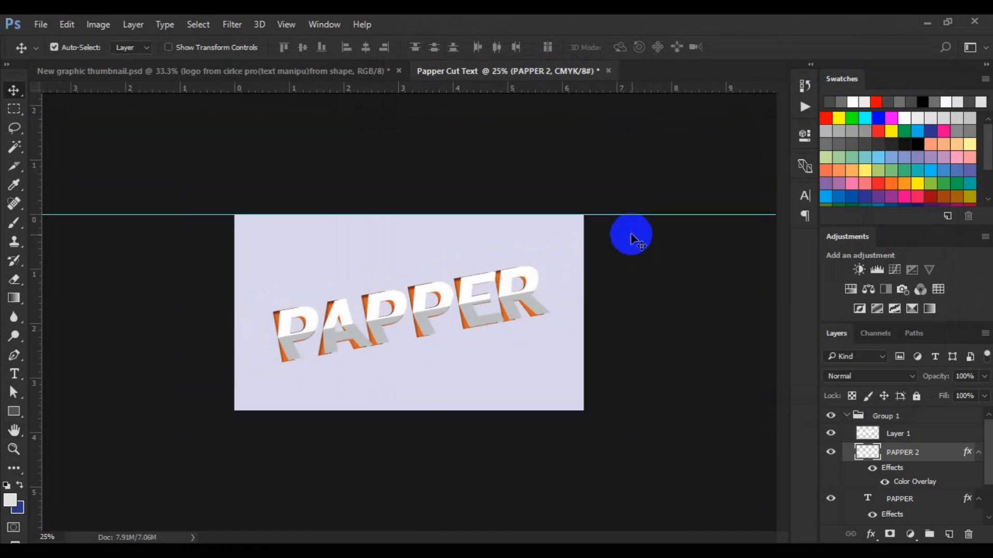
left_click_drag(629, 214, 621, 89)
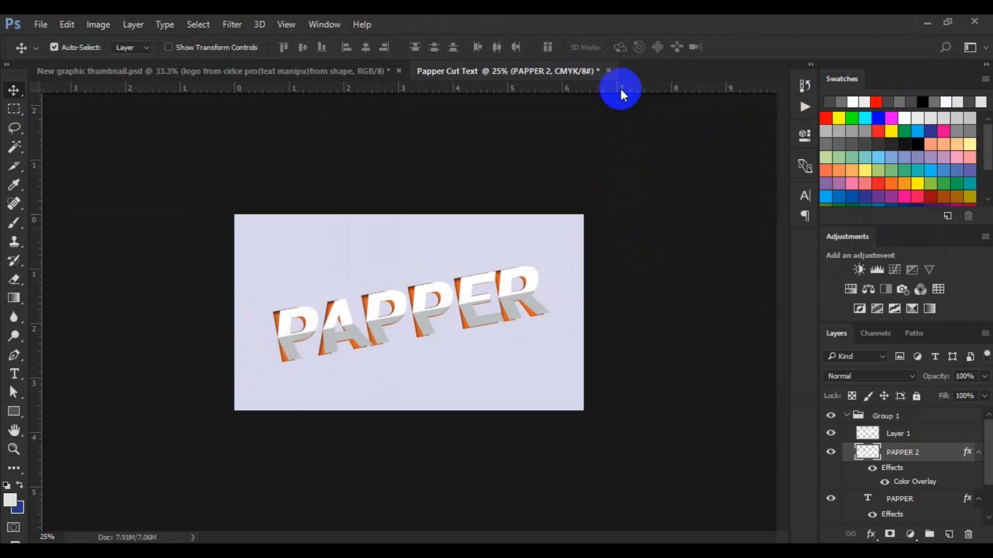